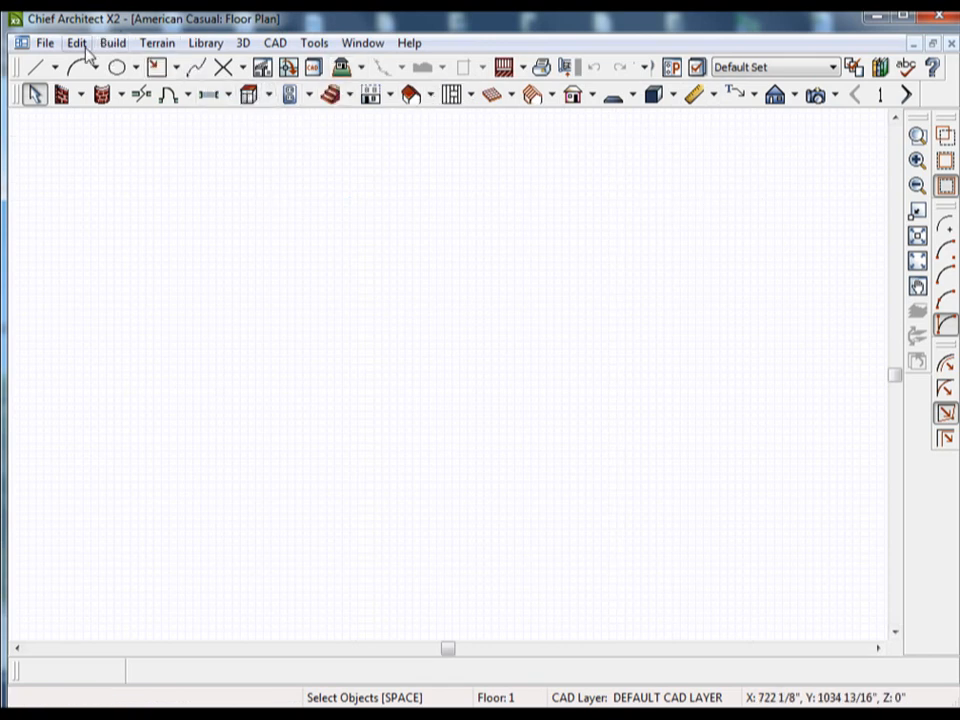
# Open the default settings for the current floor plan.
pyautogui.click(80, 44)
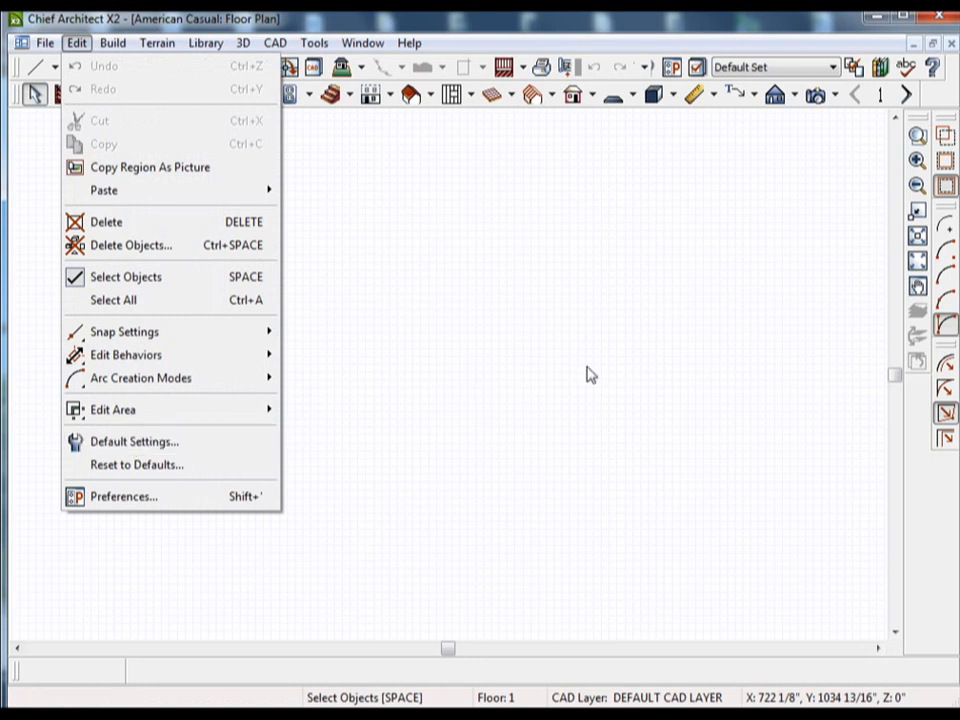
pyautogui.click(546, 422)
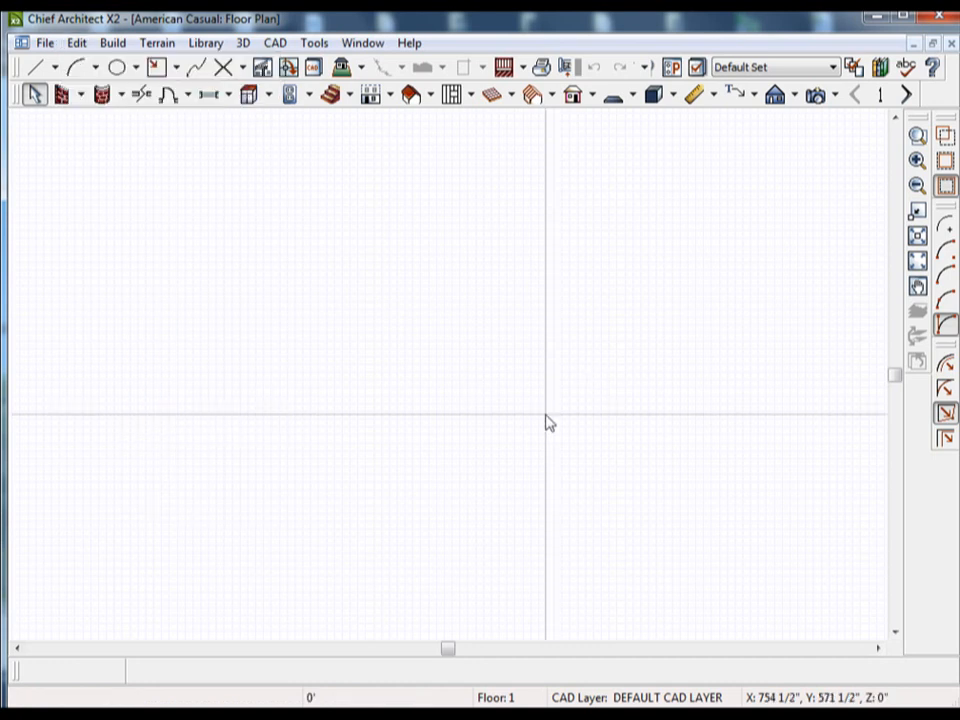
pyautogui.click(78, 44)
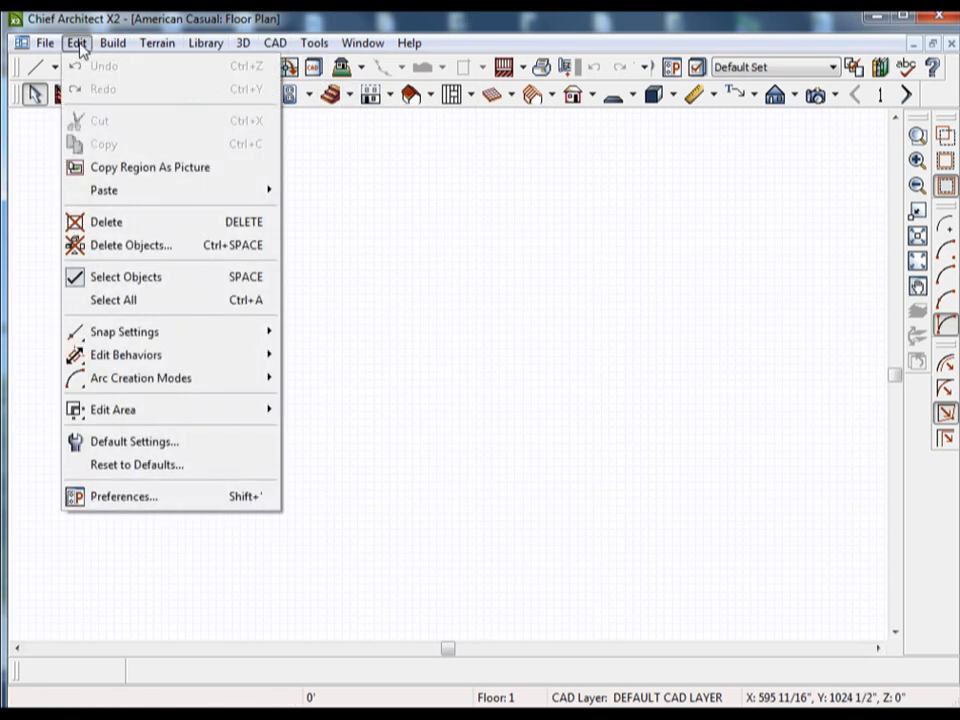
pyautogui.click(150, 443)
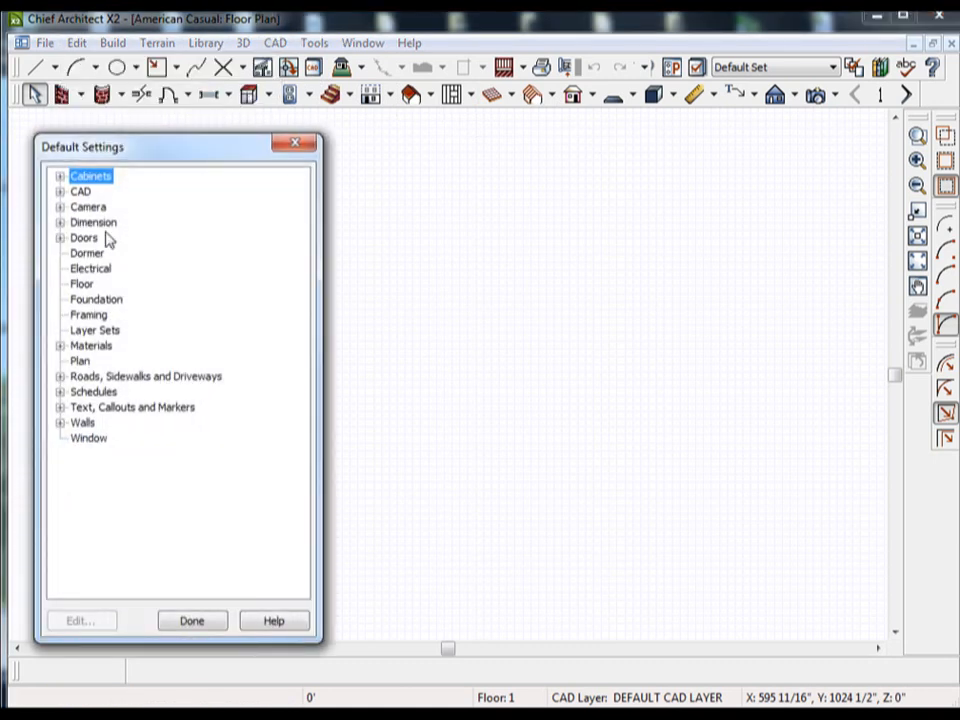
# Review the General Cabinet defaults, including minimum width and resize options, and accept them as they are.
pyautogui.click(60, 176)
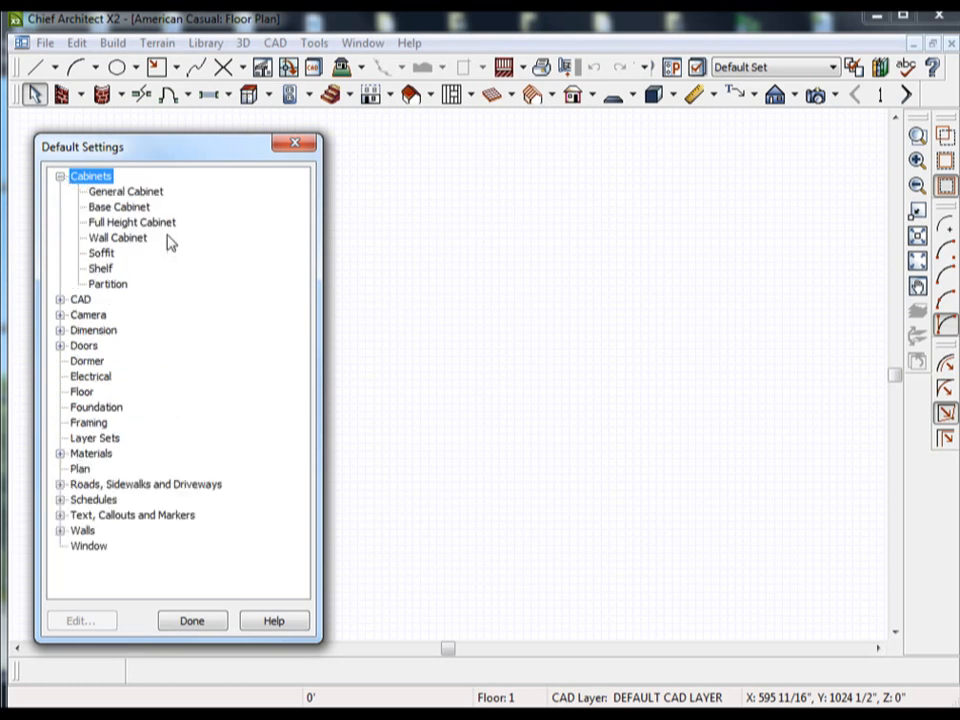
pyautogui.click(138, 194)
pyautogui.press('Up')
pyautogui.doubleClick(135, 193)
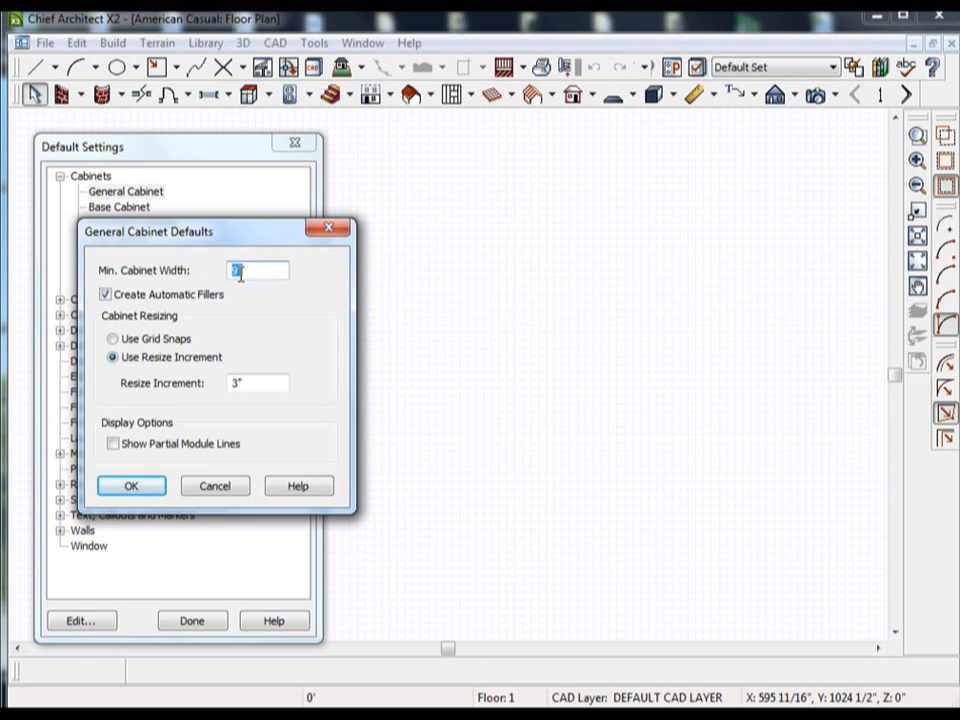
pyautogui.click(118, 488)
# In the Base Cabinet defaults, set the height including counter to 40" and the floor-to-bottom distance to 10".
pyautogui.doubleClick(128, 207)
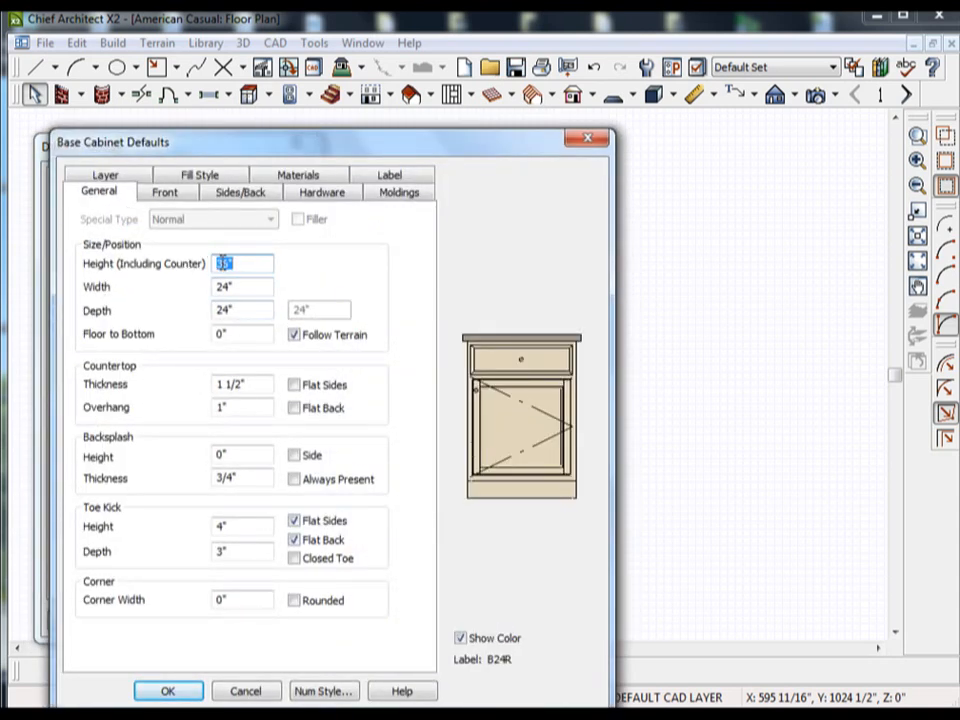
pyautogui.click(228, 263)
pyautogui.write('40')
pyautogui.click(245, 287)
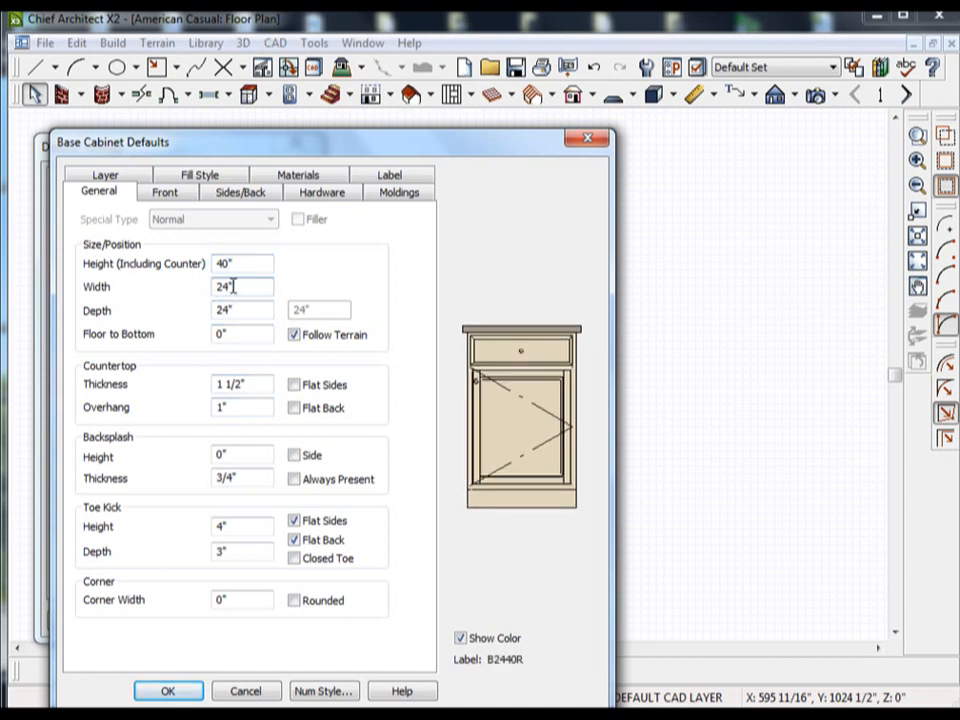
pyautogui.click(228, 311)
pyautogui.click(234, 339)
pyautogui.write('1')
pyautogui.click(253, 385)
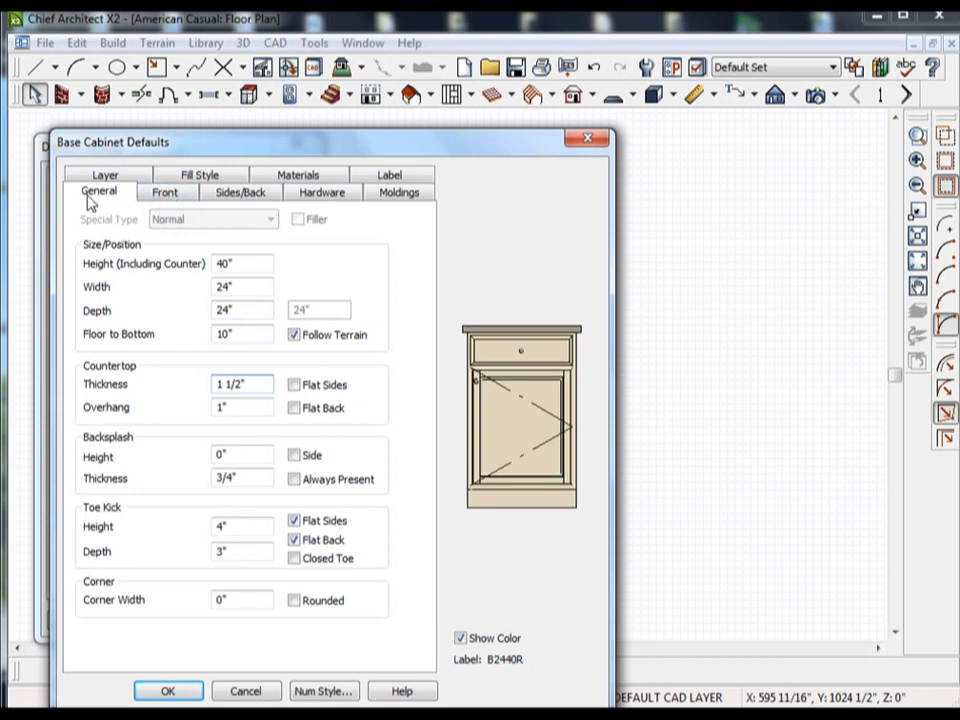
# Compare the framed door styles in the library and set the base cabinet's default door style to Glass Panel EP.
pyautogui.click(128, 179)
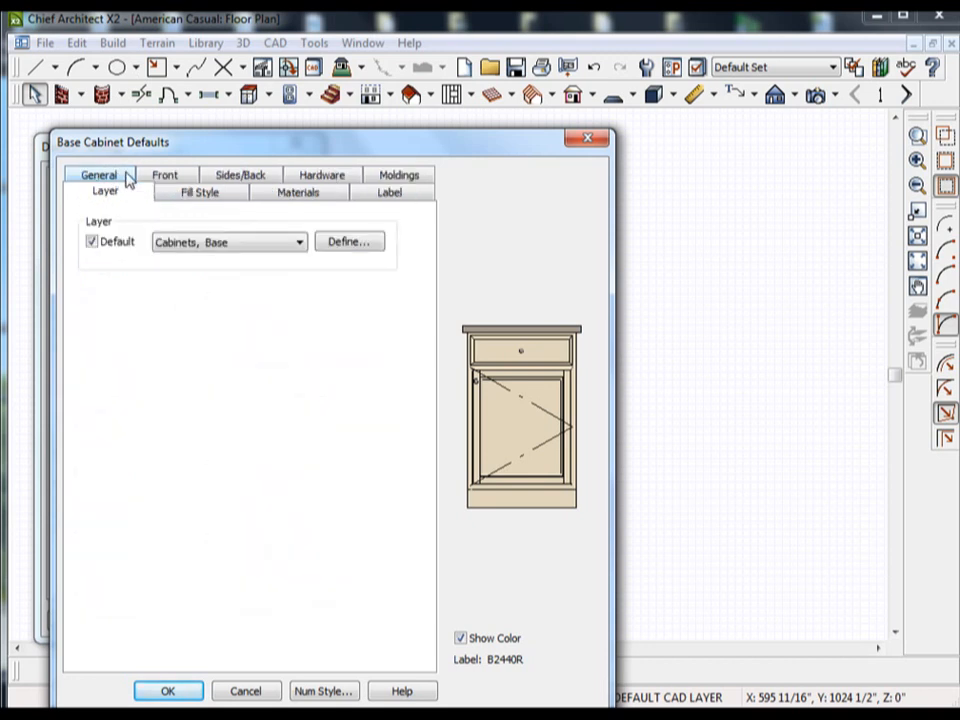
pyautogui.click(180, 177)
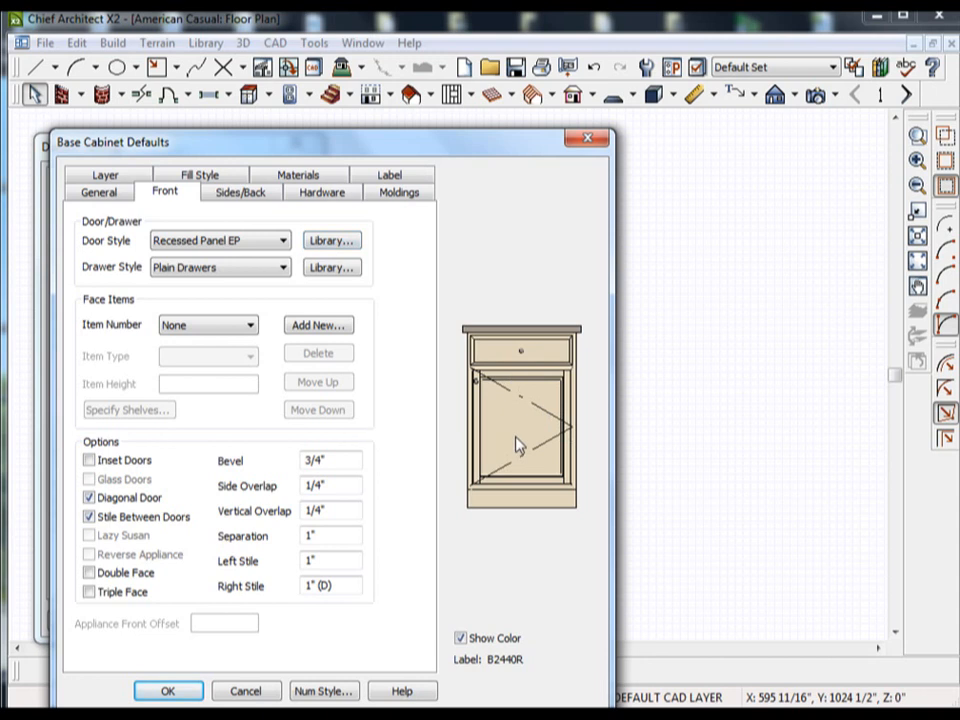
pyautogui.click(327, 243)
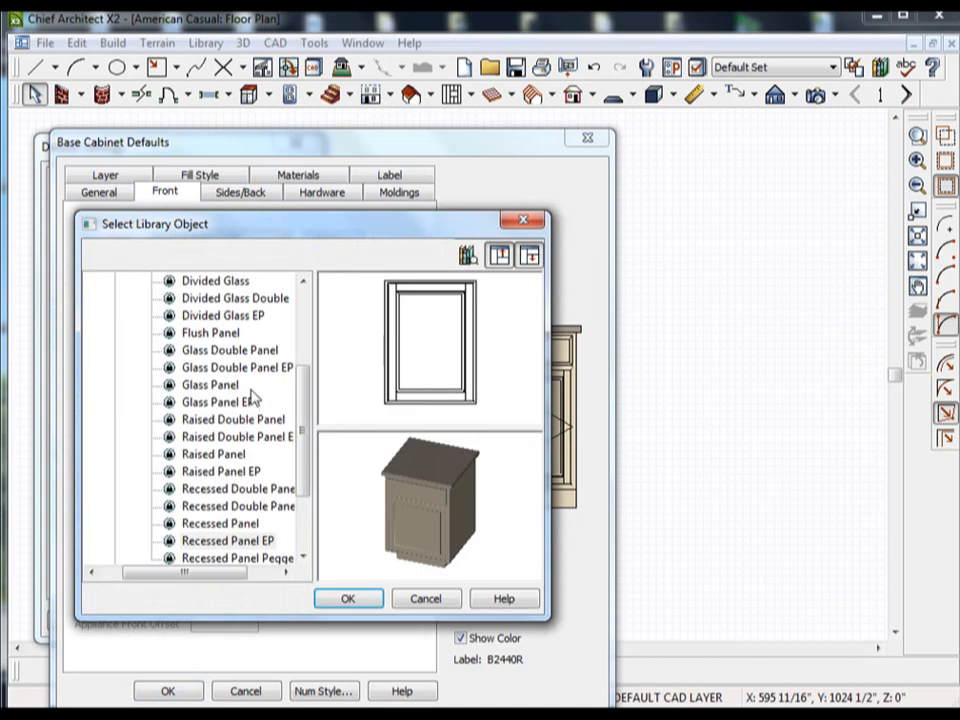
pyautogui.click(221, 367)
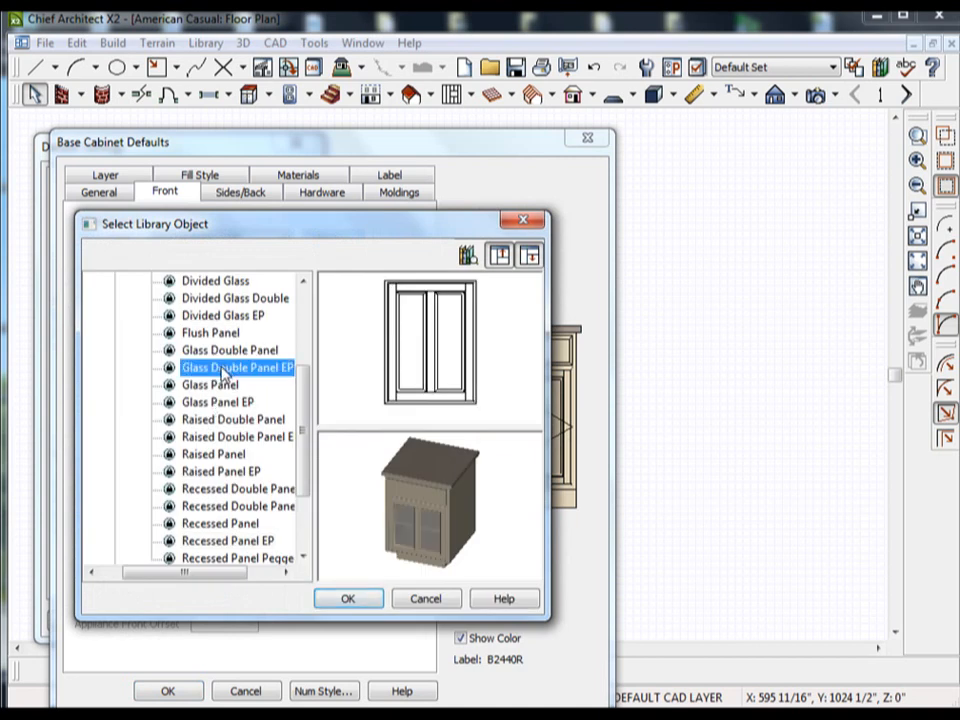
pyautogui.click(216, 402)
pyautogui.click(215, 437)
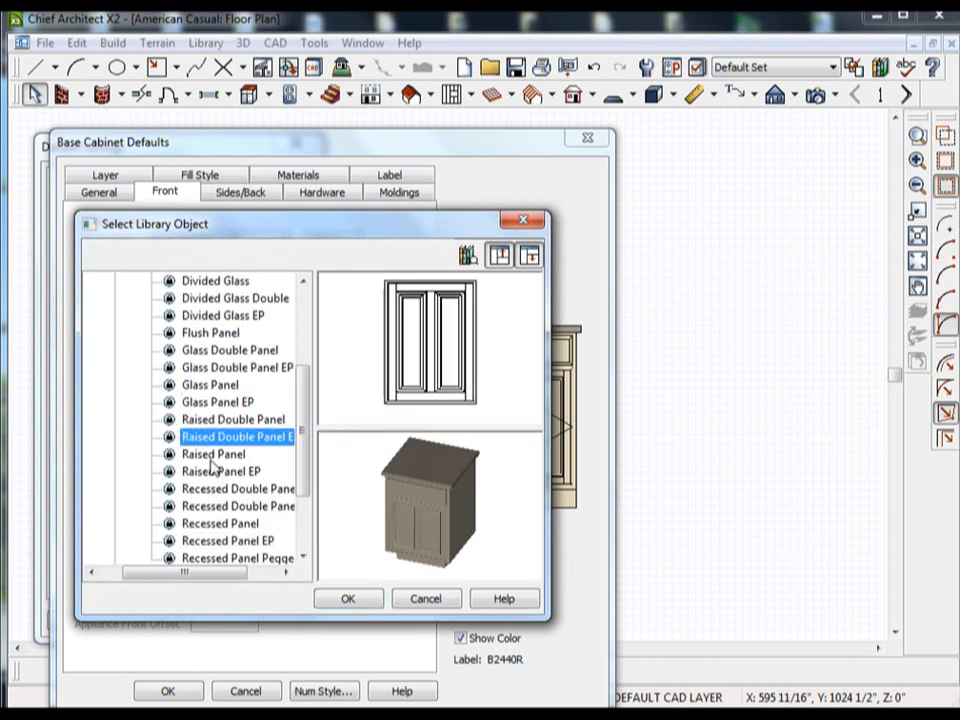
pyautogui.click(212, 456)
pyautogui.click(212, 489)
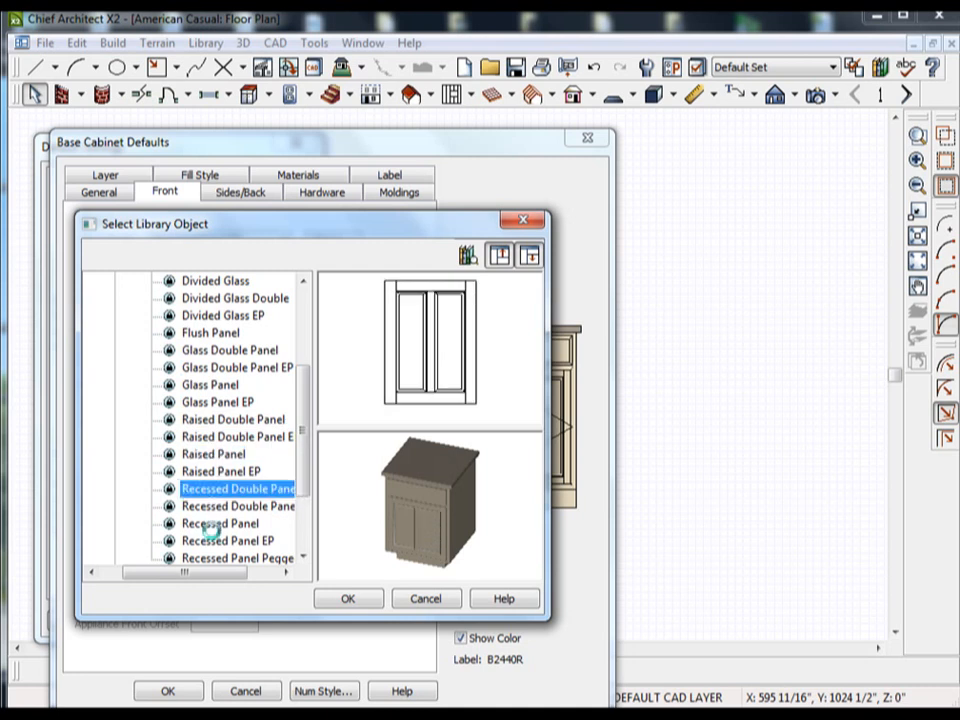
pyautogui.click(213, 524)
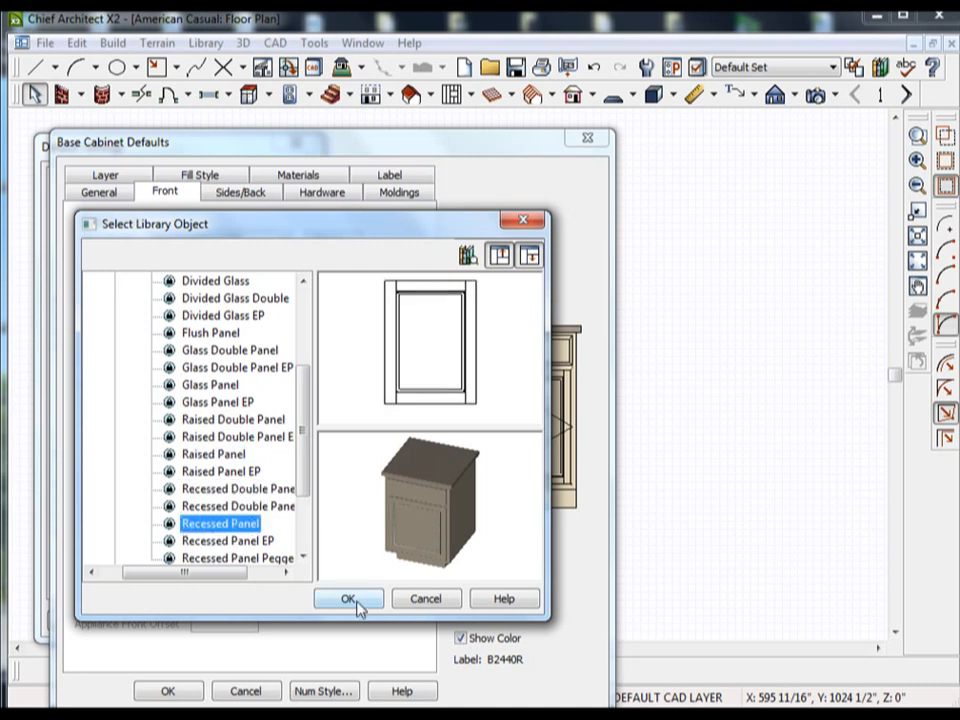
pyautogui.click(256, 541)
pyautogui.click(249, 402)
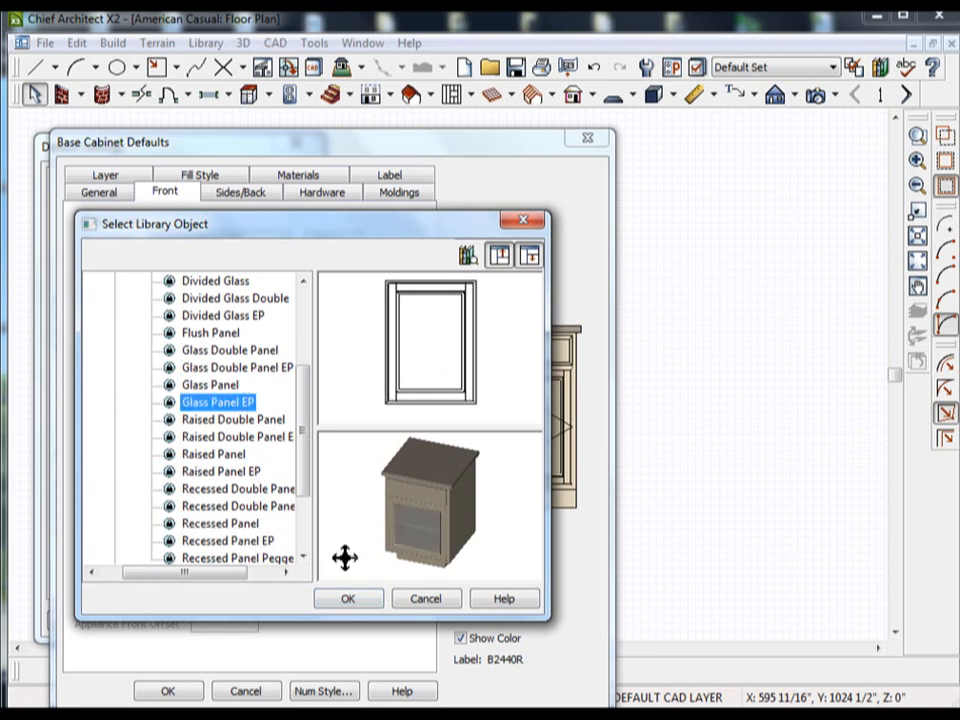
pyautogui.click(348, 600)
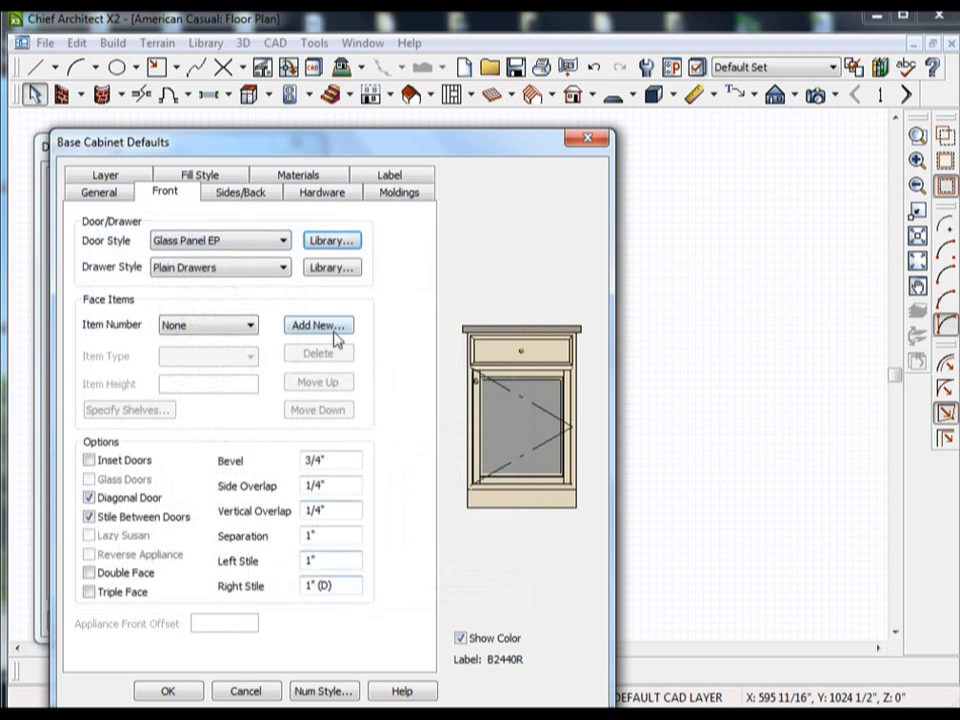
# Set the base cabinet's default drawer style to Divided Glass Double from the library's rectangular framed fronts.
pyautogui.click(333, 268)
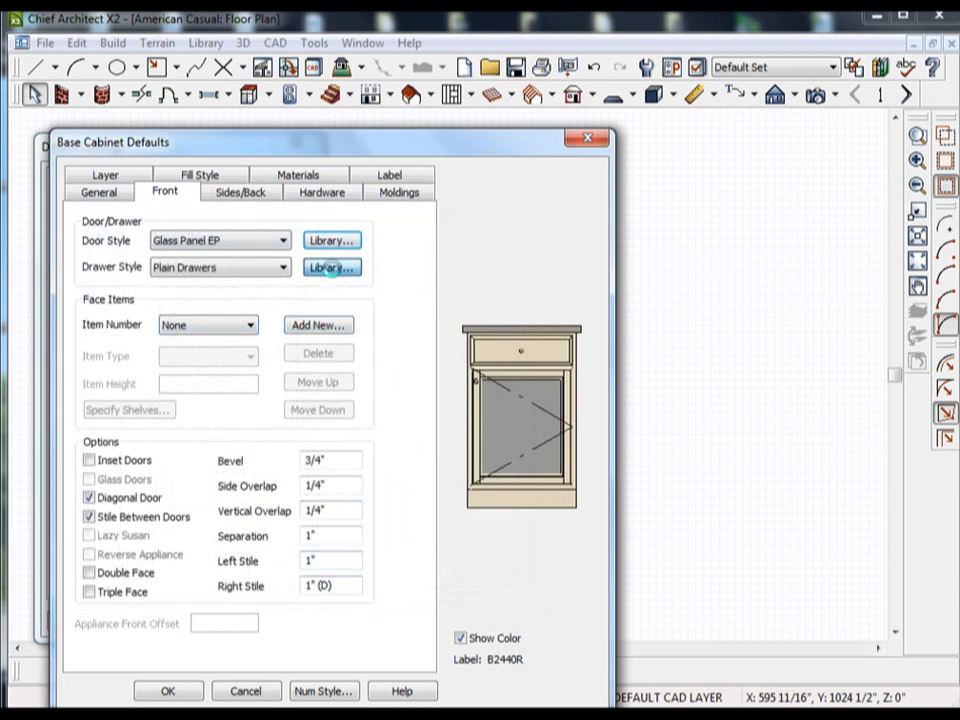
pyautogui.click(95, 281)
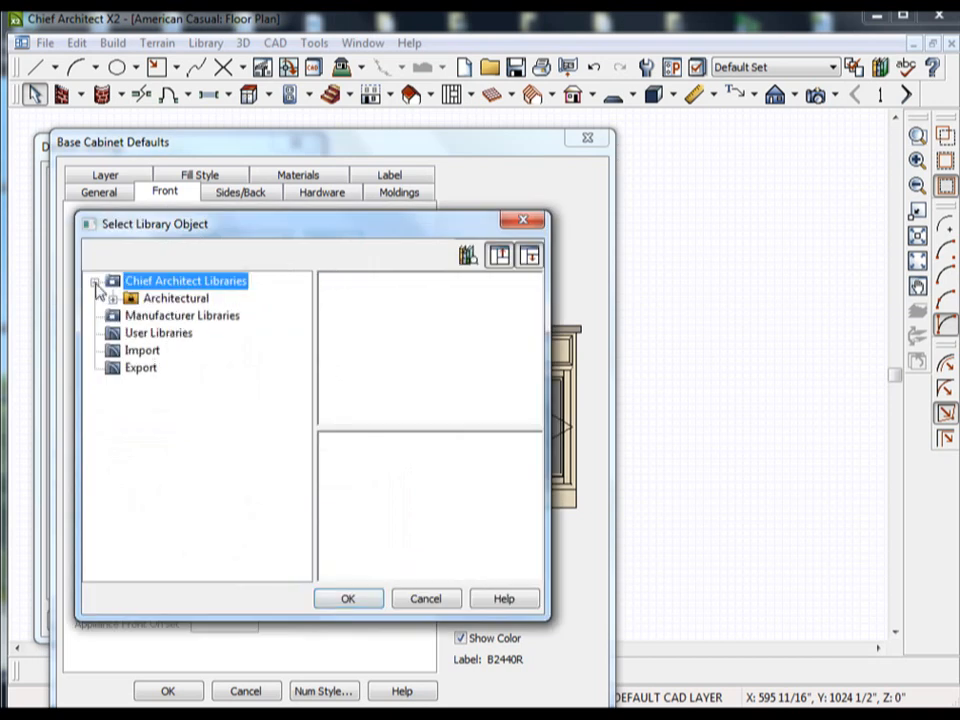
pyautogui.click(113, 298)
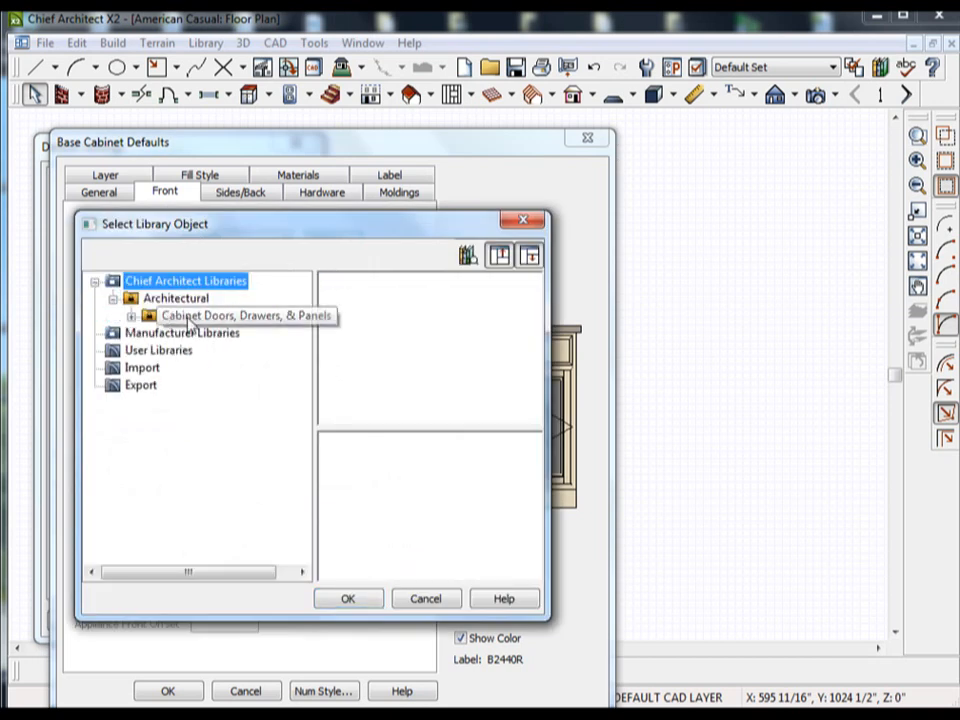
pyautogui.click(131, 316)
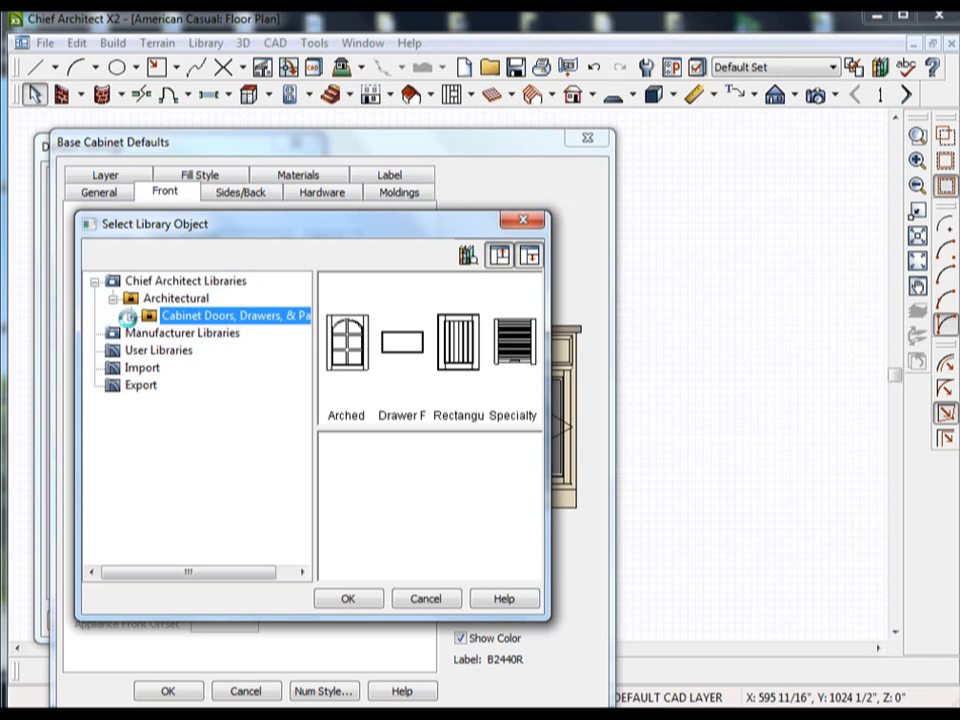
pyautogui.click(205, 336)
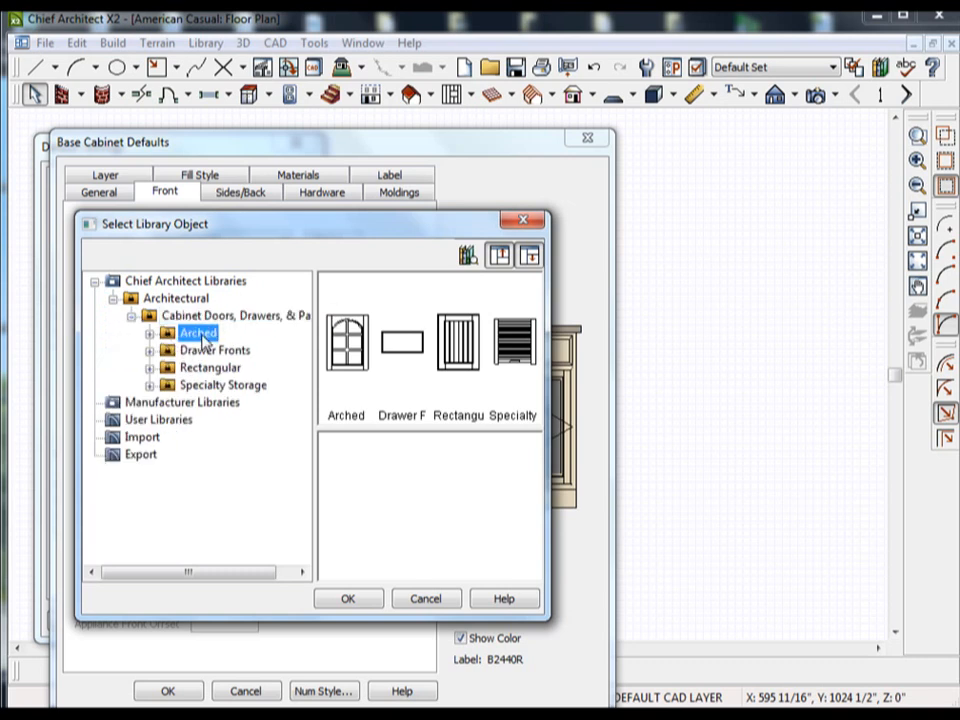
pyautogui.click(211, 352)
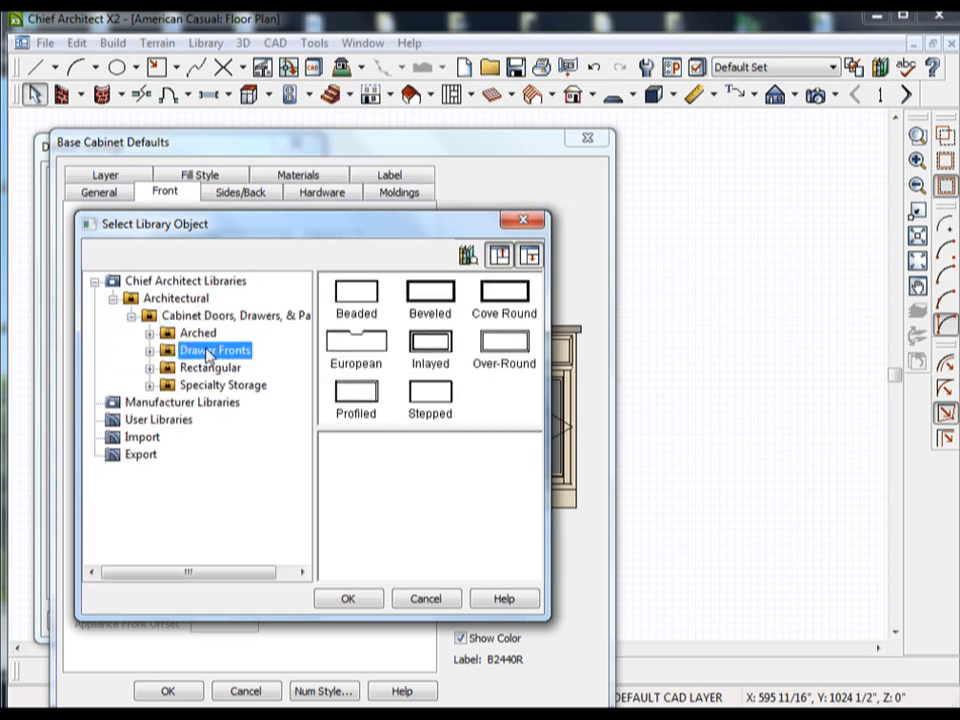
pyautogui.click(206, 370)
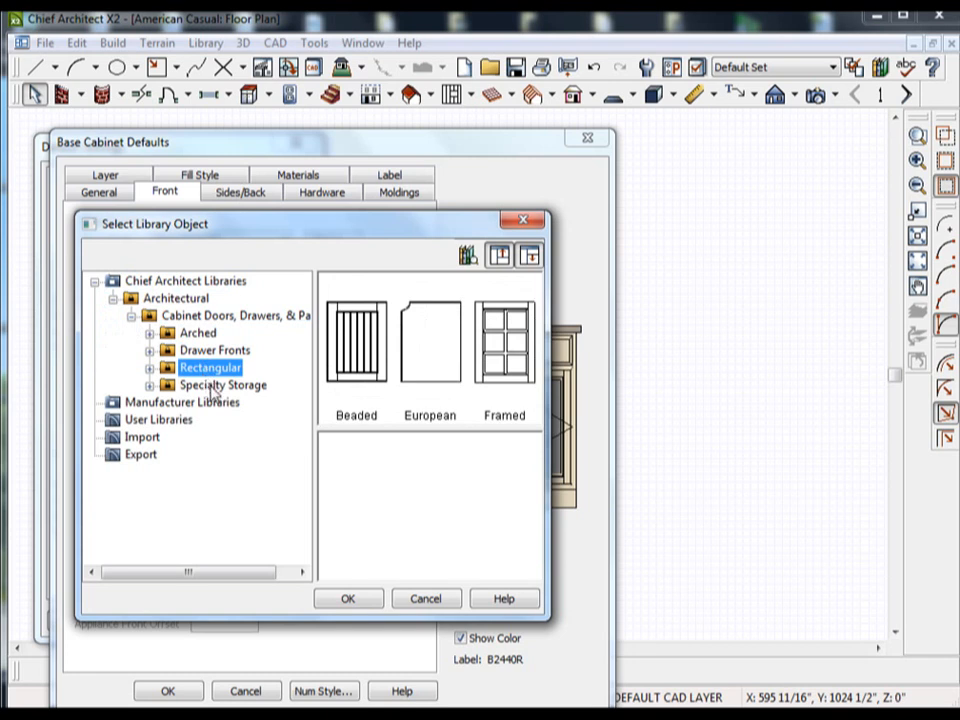
pyautogui.click(218, 385)
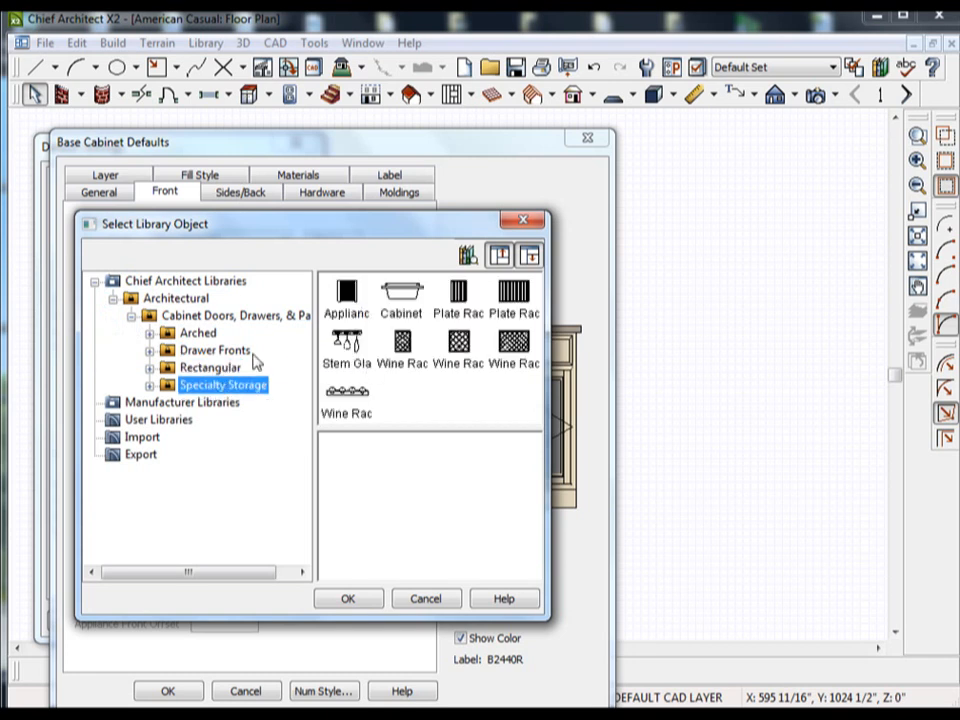
pyautogui.click(210, 368)
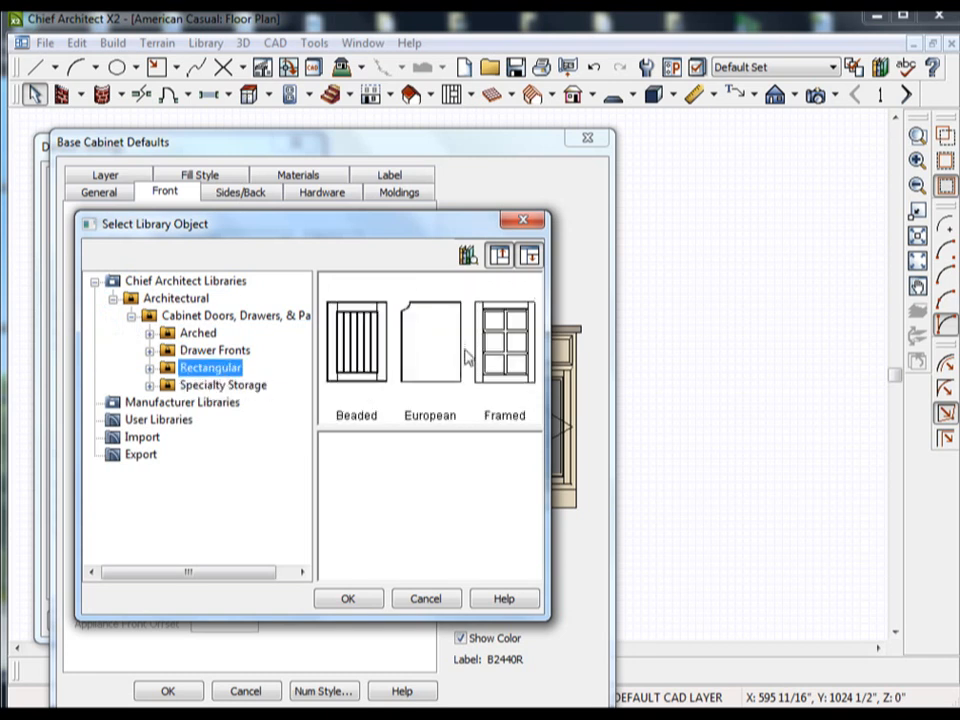
pyautogui.doubleClick(516, 352)
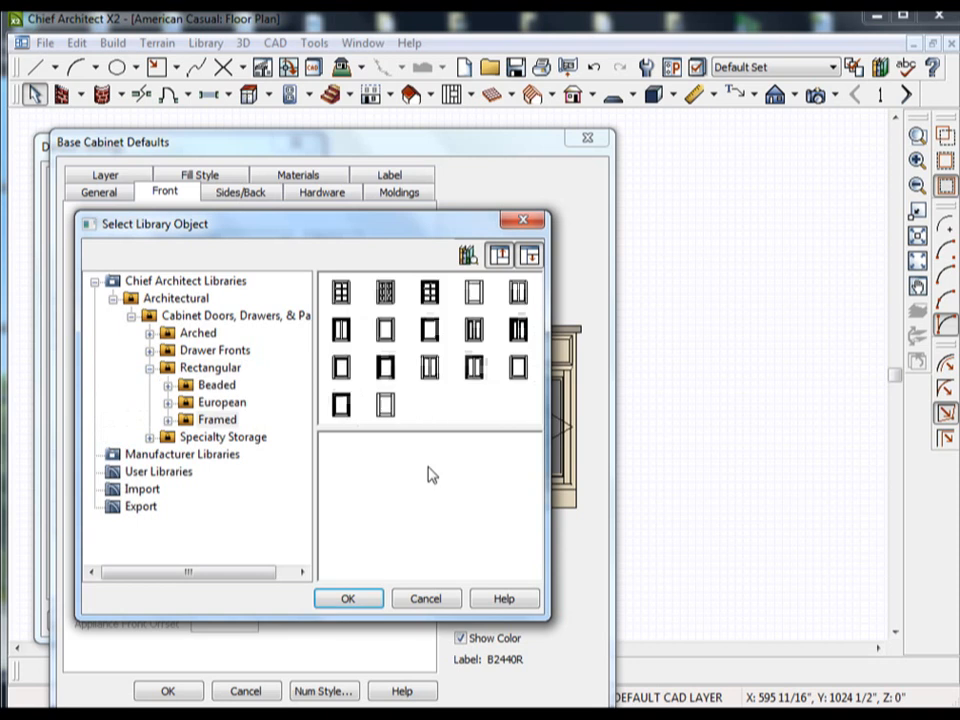
pyautogui.click(385, 291)
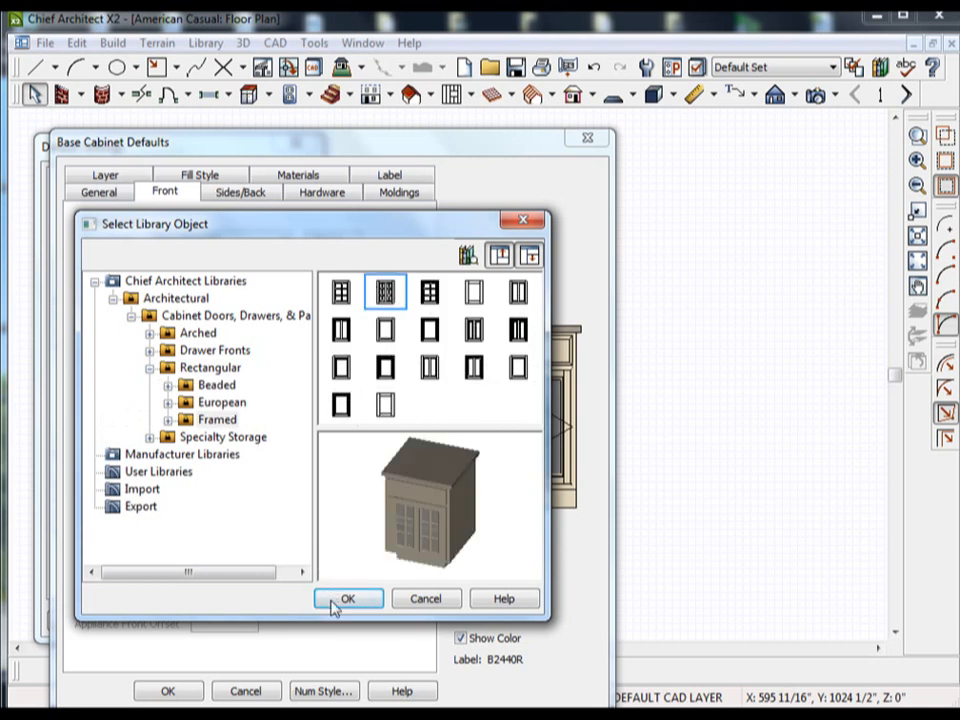
pyautogui.click(334, 600)
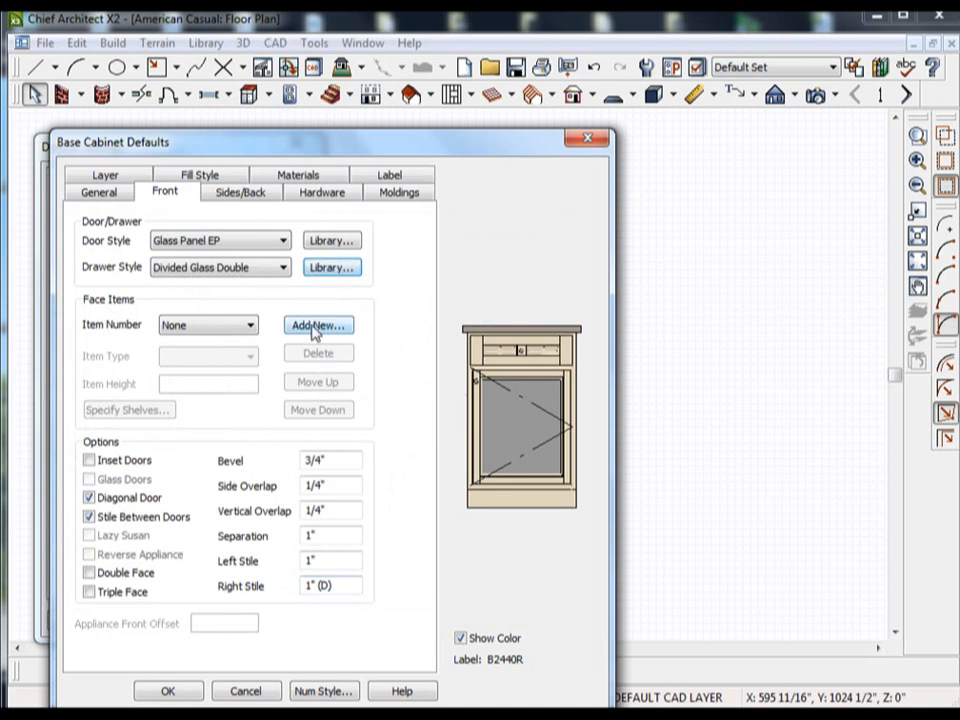
# Set the base cabinet's default door style to Divided Glass EP from the library's framed doors.
pyautogui.click(336, 241)
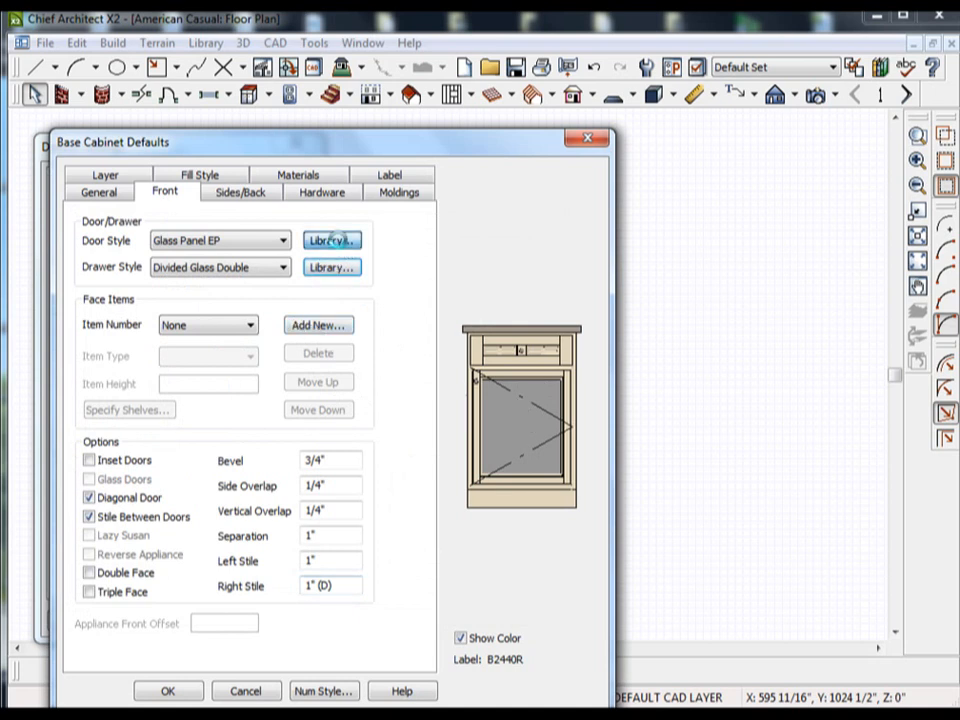
pyautogui.click(238, 333)
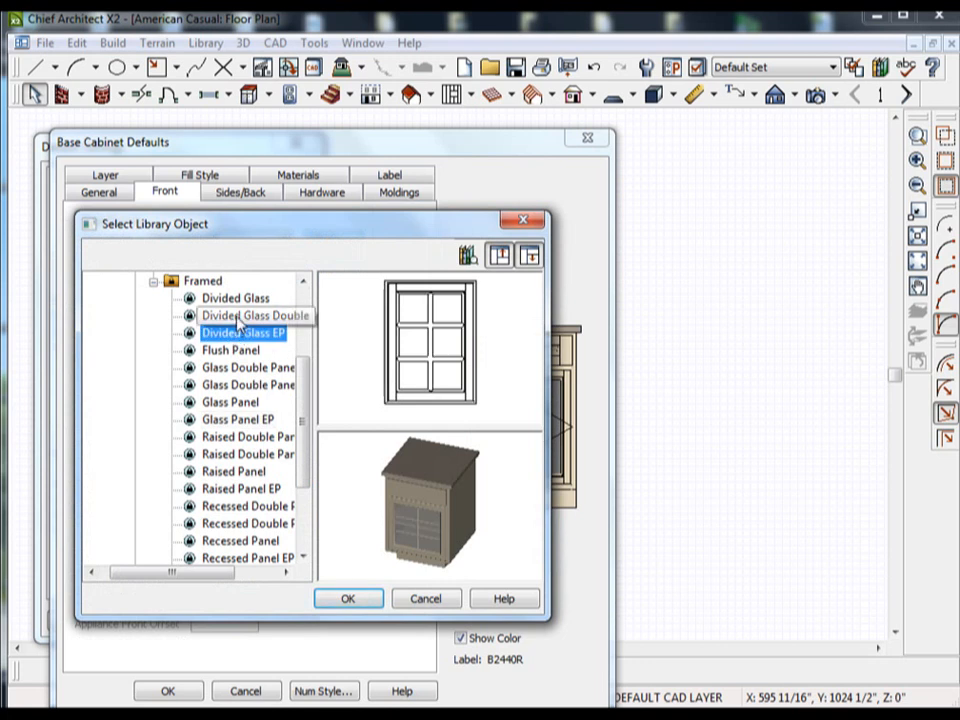
pyautogui.click(352, 601)
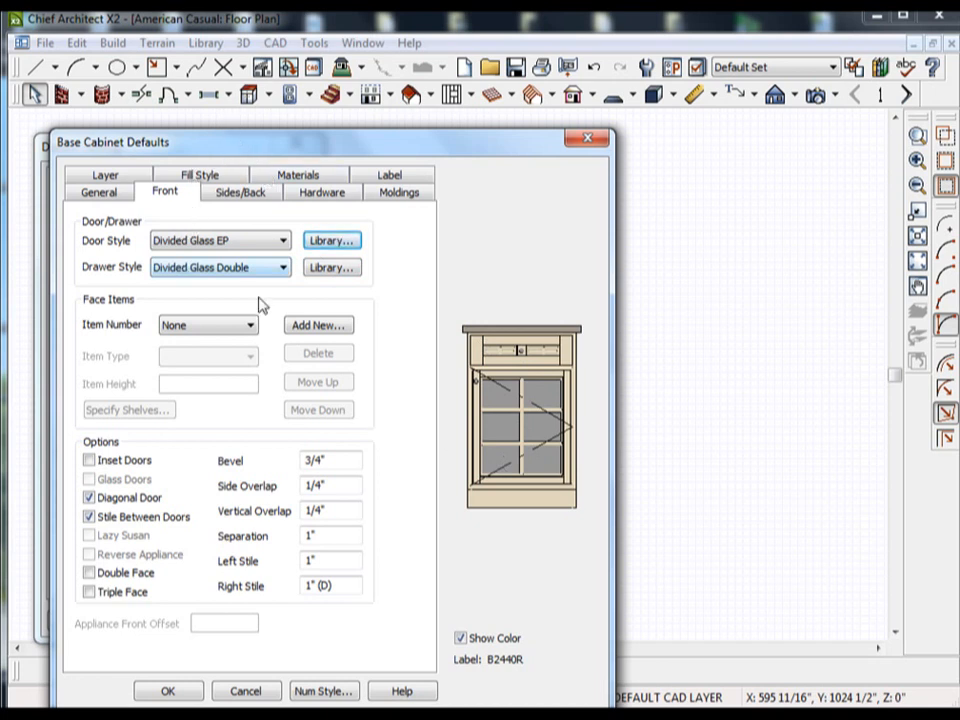
# Select face item 2 of the base cabinet's front to view its settings.
pyautogui.click(228, 323)
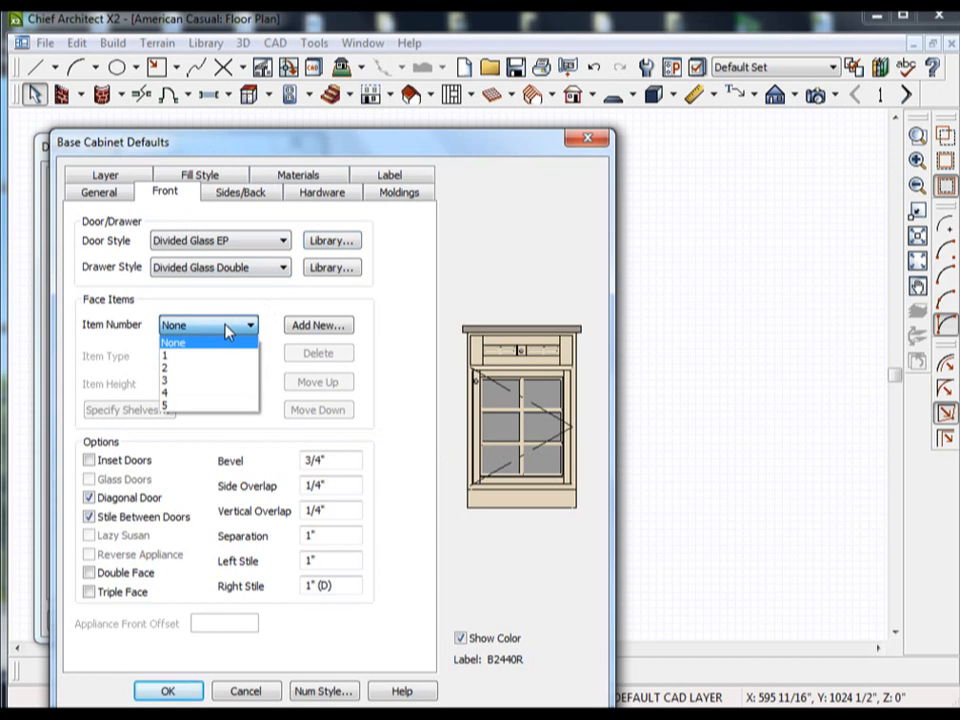
pyautogui.click(187, 369)
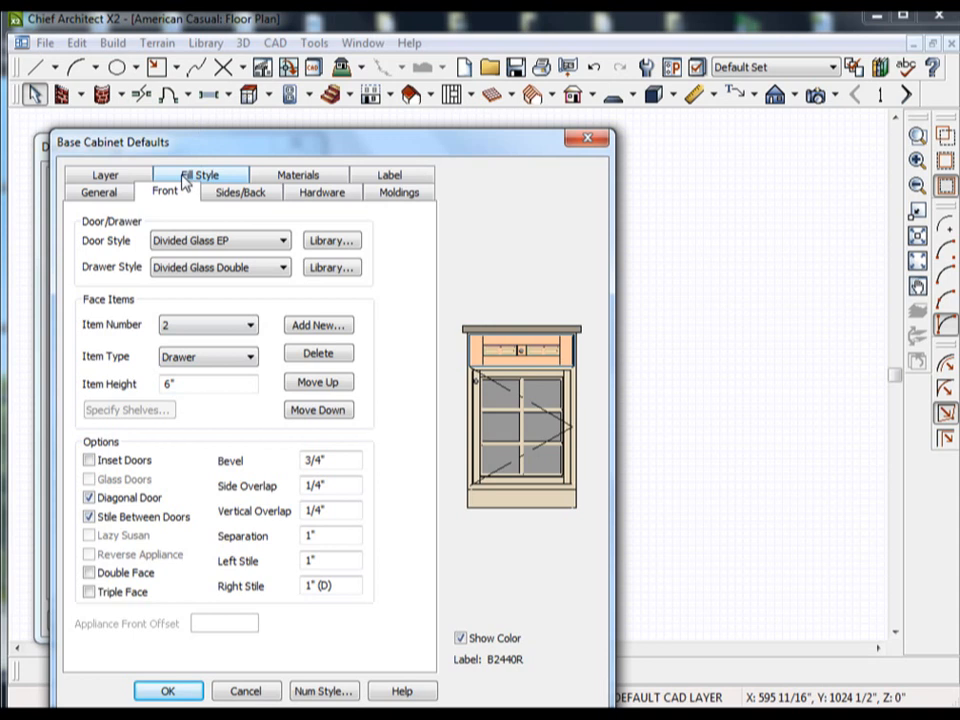
# Give the base cabinet defaults a solid fill in dark teal, RGB 0, 64, 64.
pyautogui.click(186, 176)
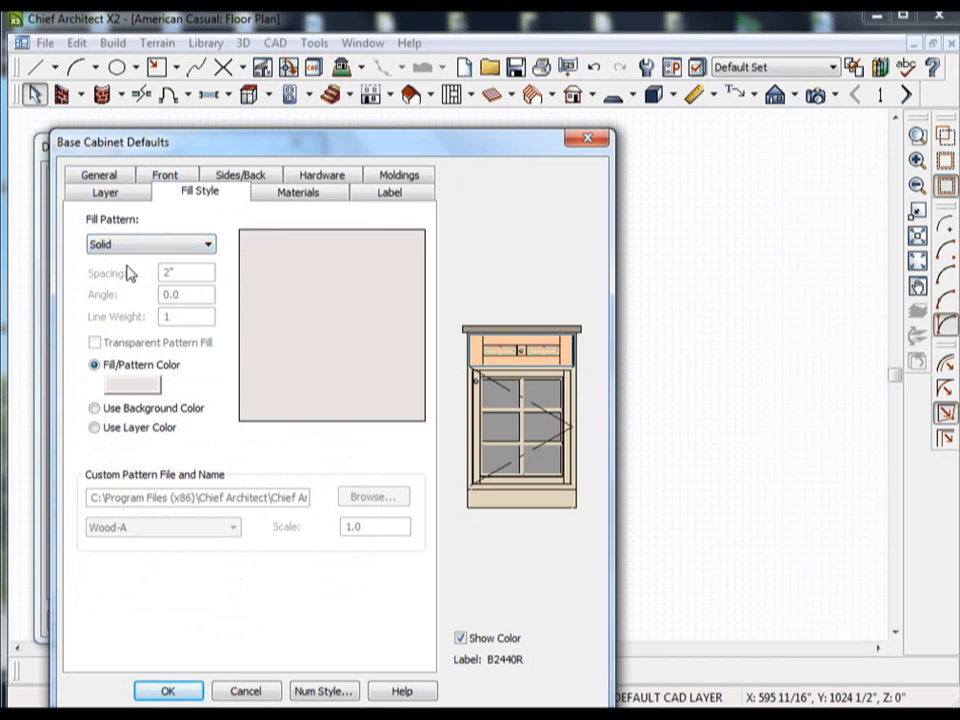
pyautogui.click(128, 246)
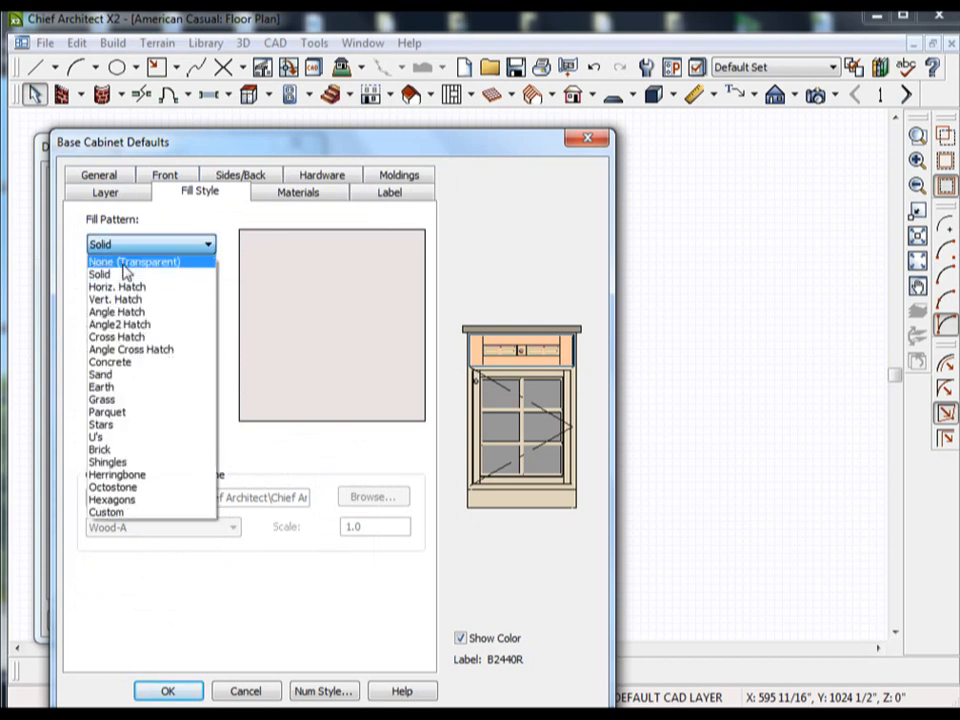
pyautogui.click(111, 276)
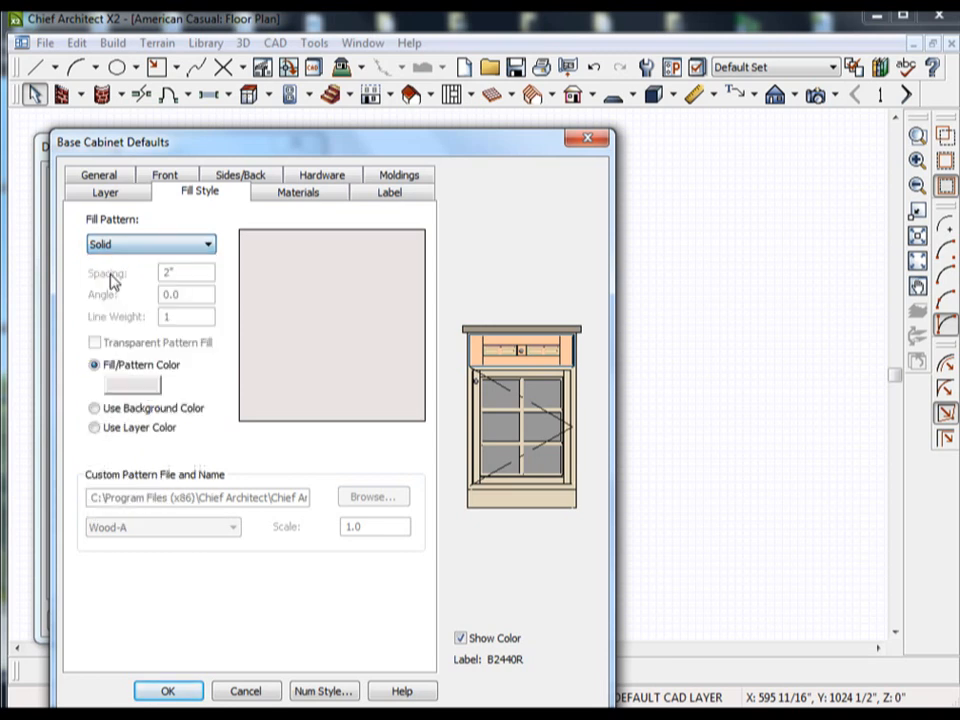
pyautogui.click(128, 390)
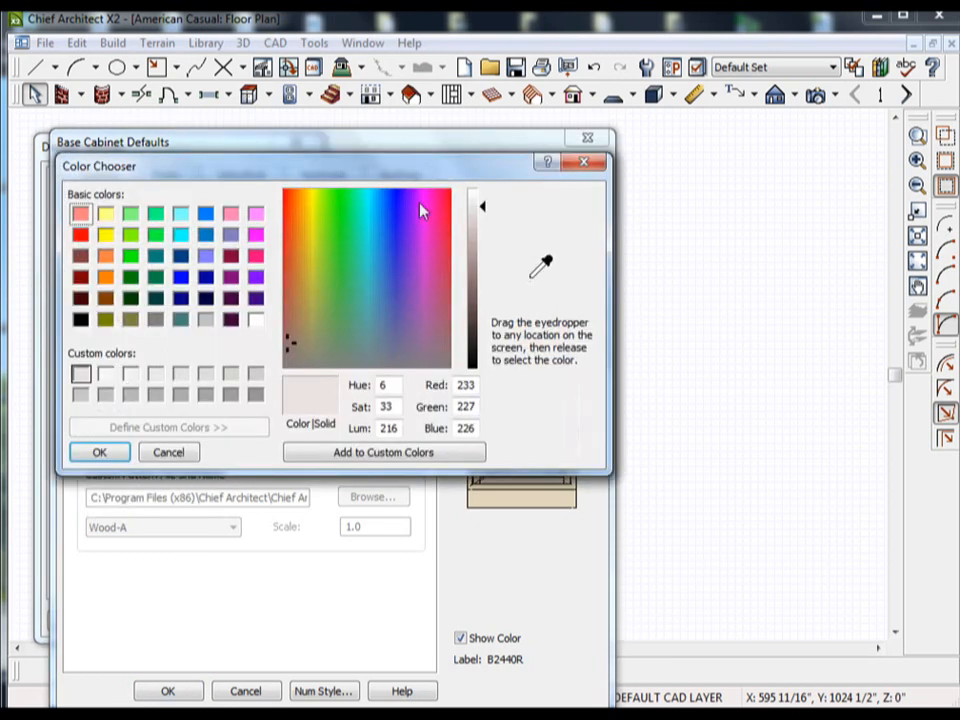
pyautogui.click(578, 165)
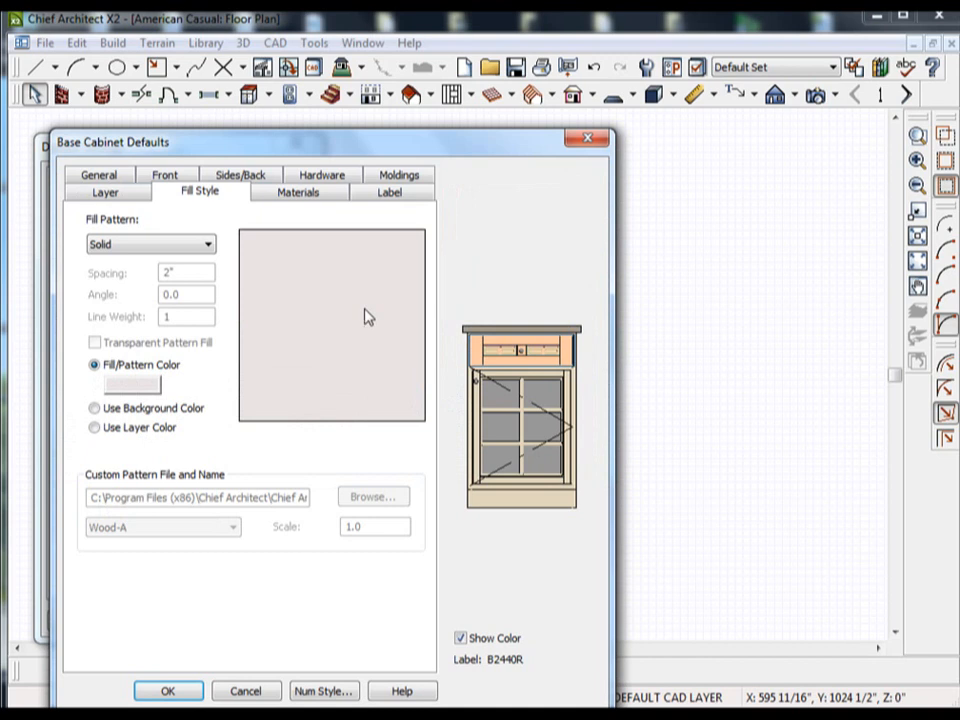
pyautogui.click(139, 392)
pyautogui.click(155, 299)
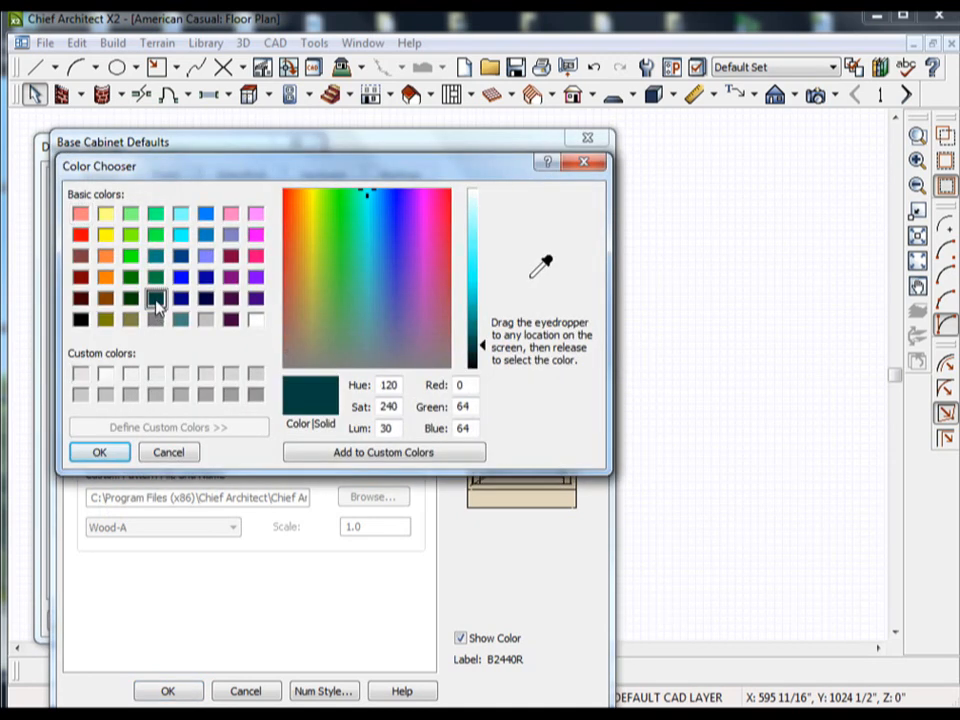
pyautogui.click(97, 452)
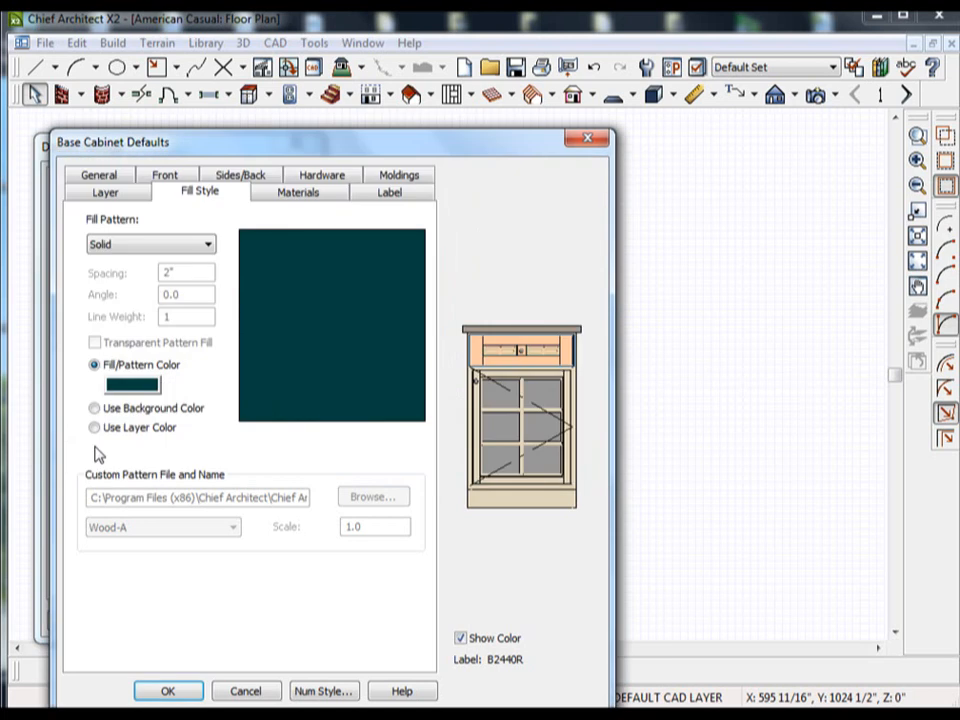
# Try the Cross Hatch fill pattern for the base cabinet defaults and settle on the Stars pattern.
pyautogui.click(144, 250)
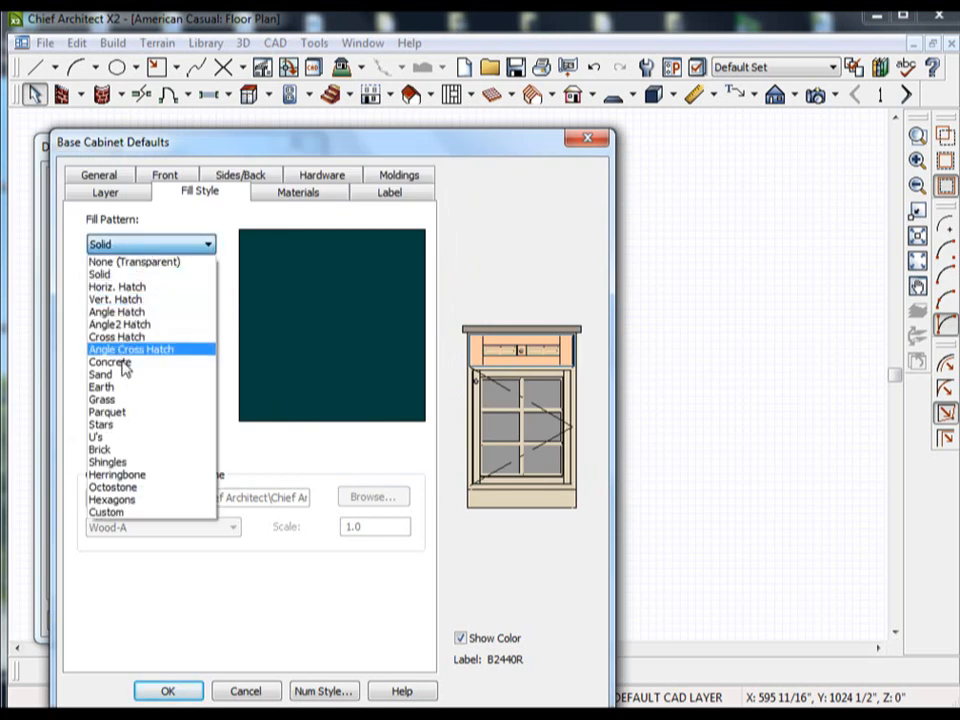
pyautogui.click(327, 255)
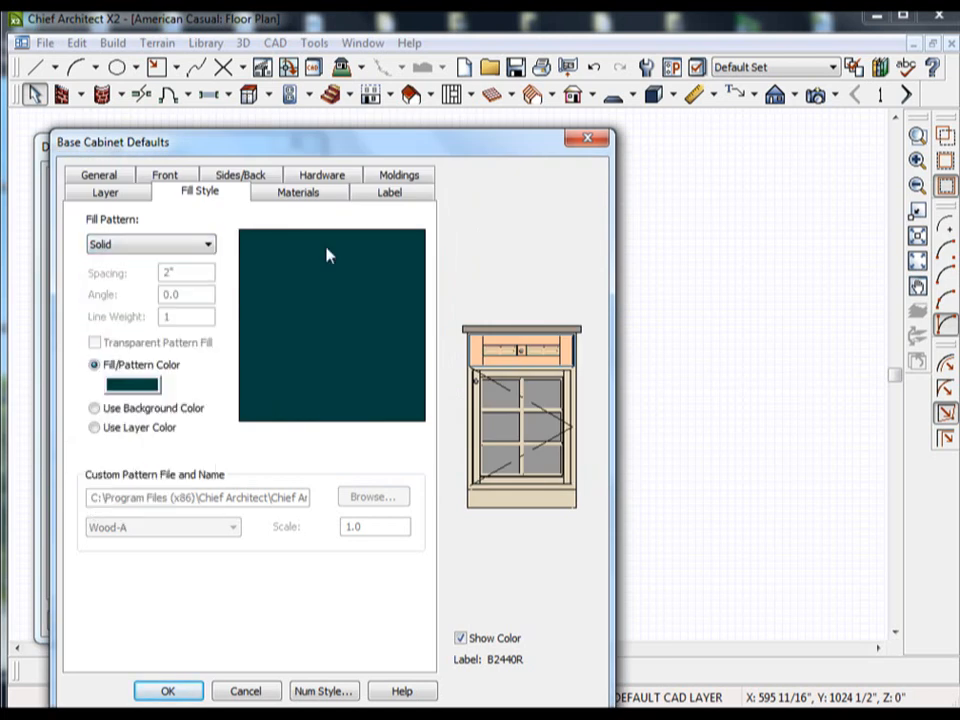
pyautogui.click(185, 248)
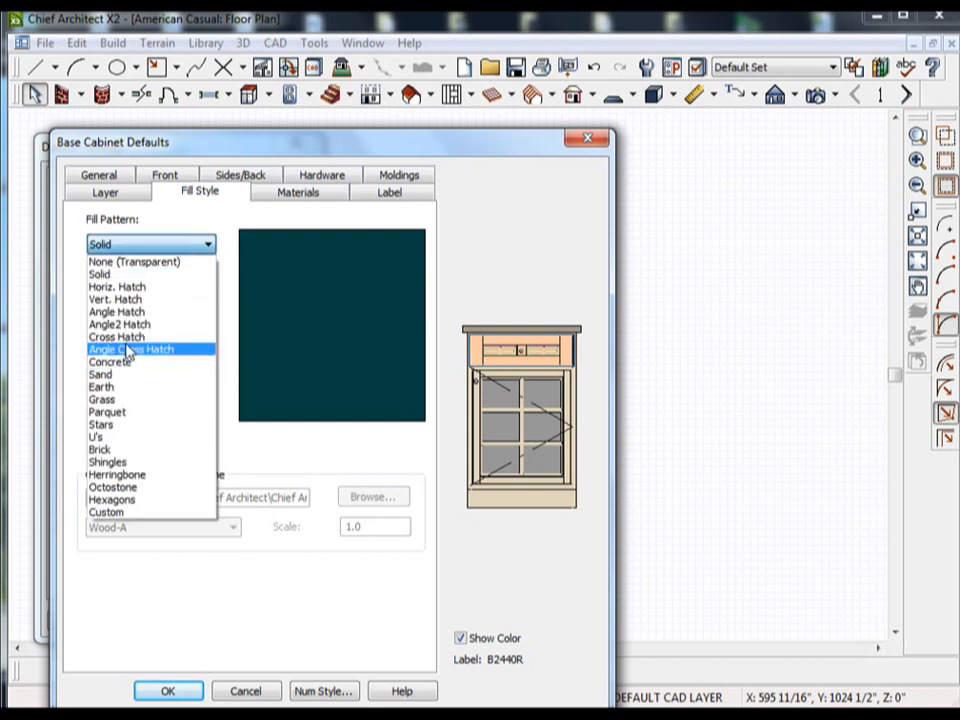
pyautogui.click(130, 338)
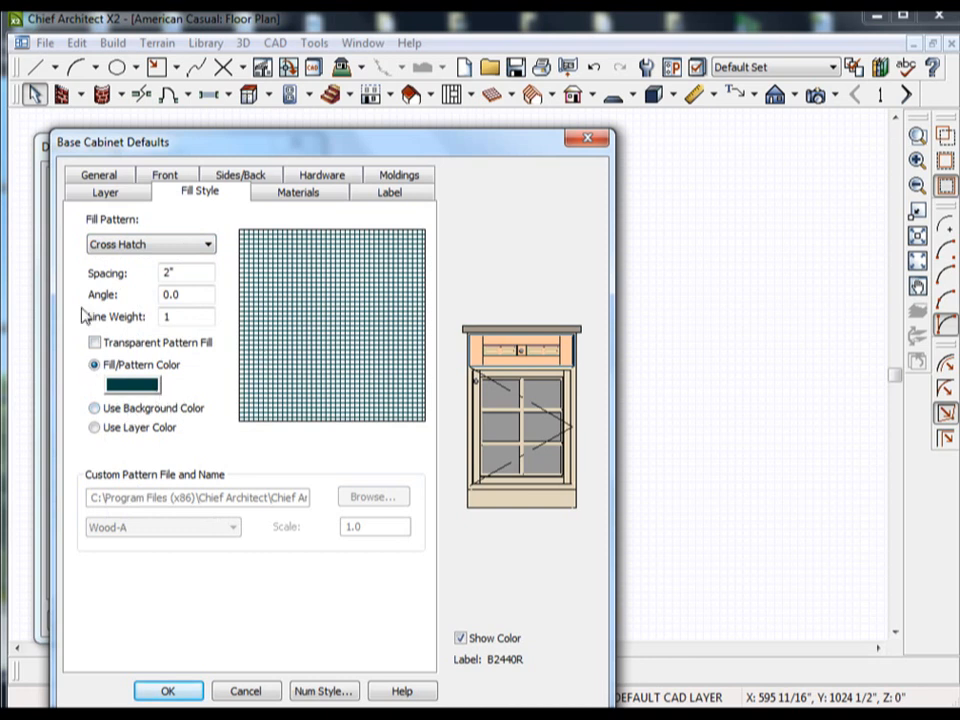
pyautogui.click(136, 245)
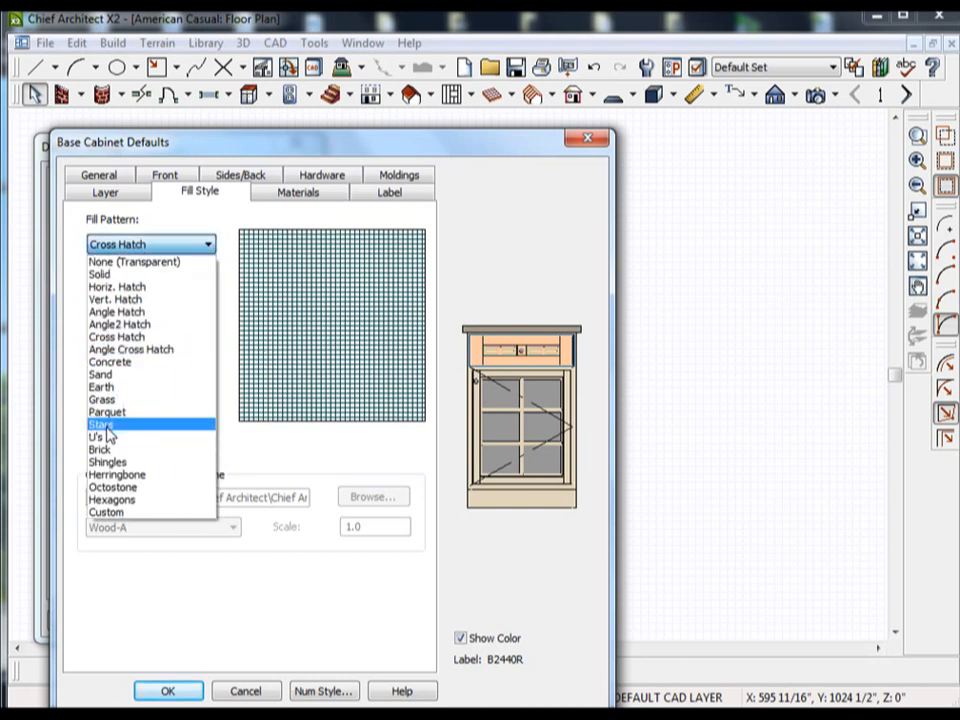
pyautogui.click(107, 427)
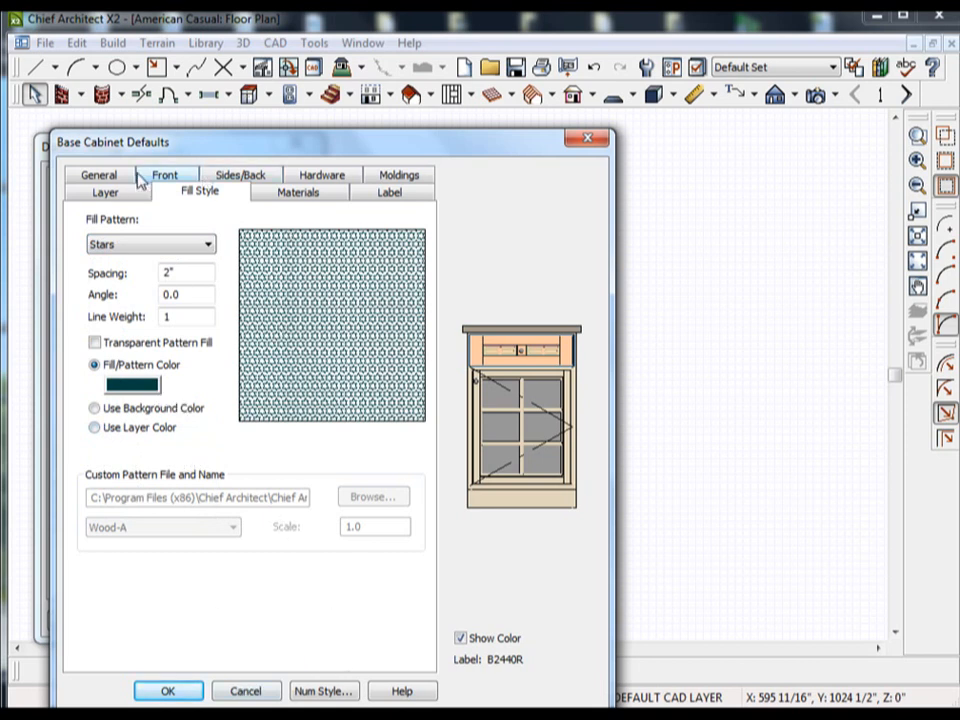
# Review the base cabinet's side and back settings and the materials of its backsplash, cabinet, countertop, hardware and panels.
pyautogui.click(220, 179)
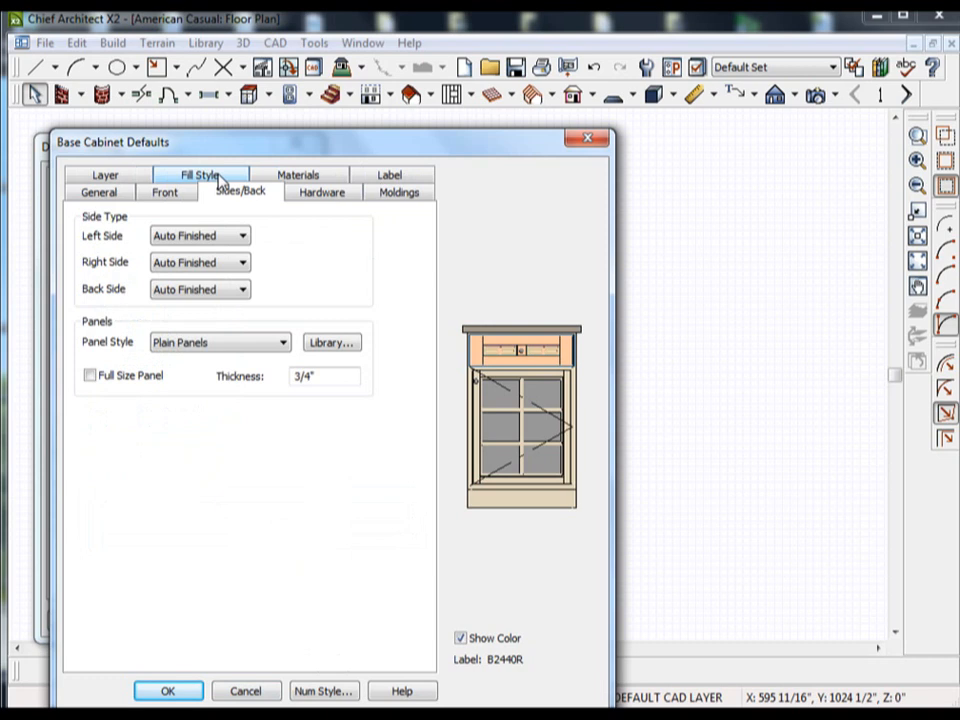
pyautogui.click(311, 176)
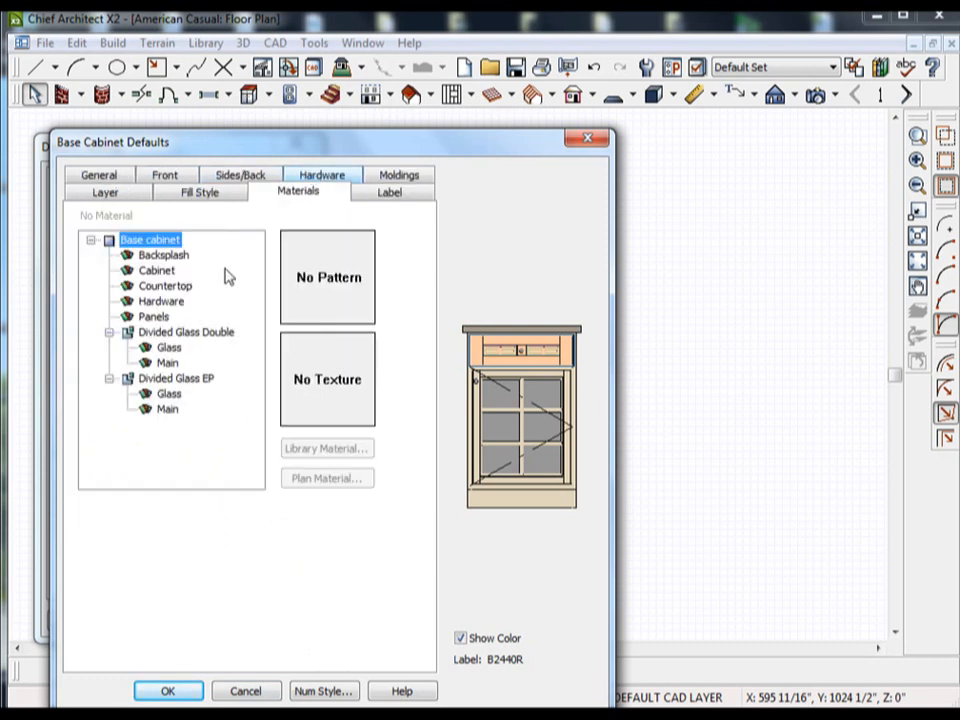
pyautogui.click(166, 256)
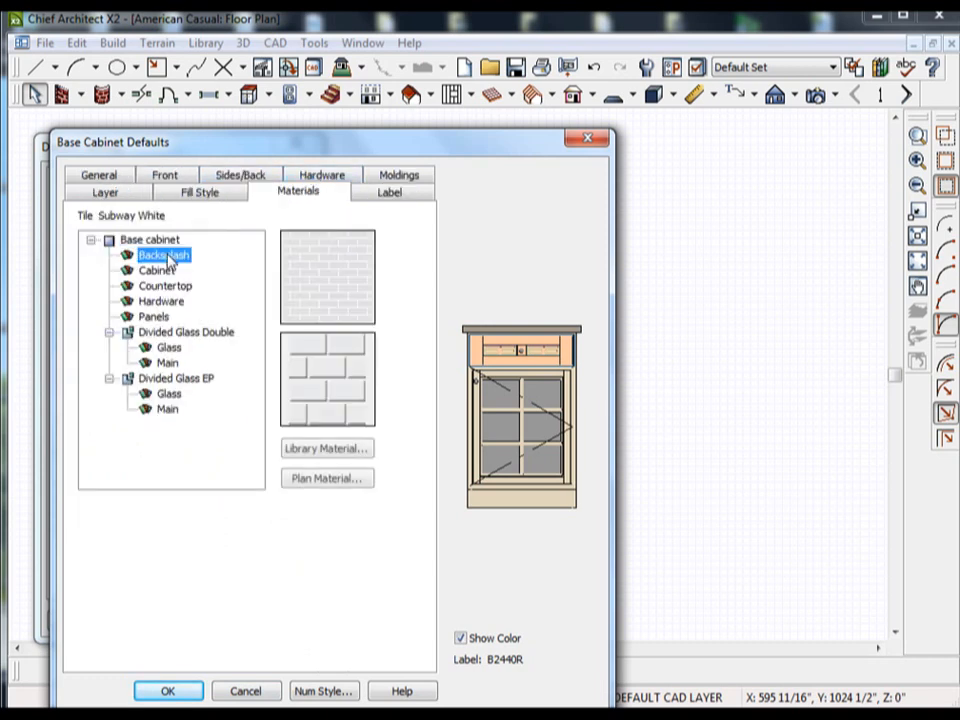
pyautogui.click(158, 271)
pyautogui.click(152, 287)
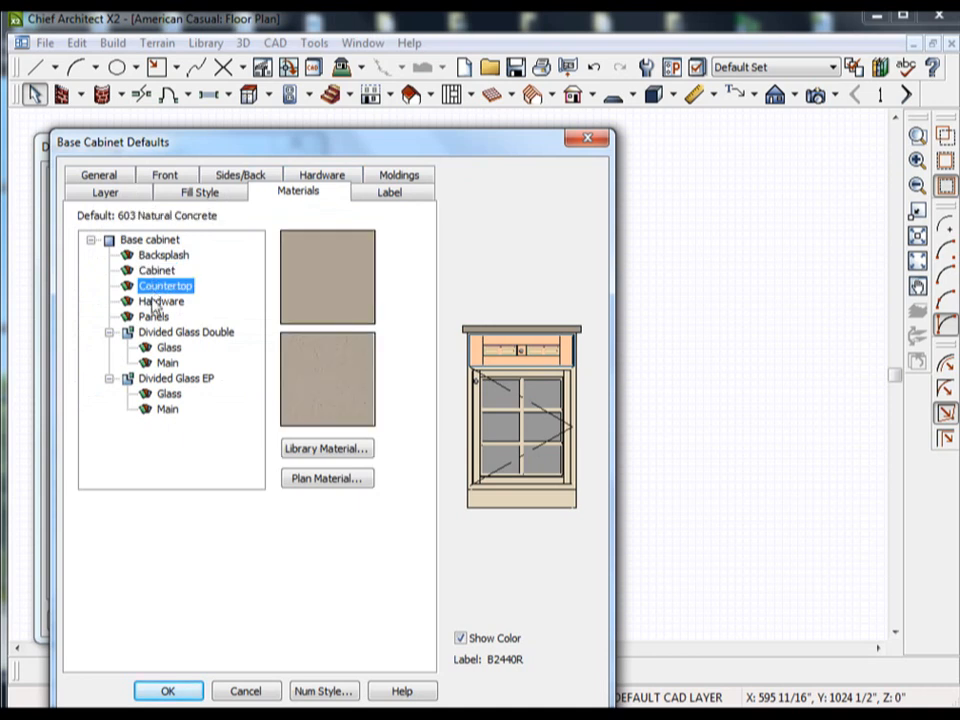
pyautogui.click(154, 301)
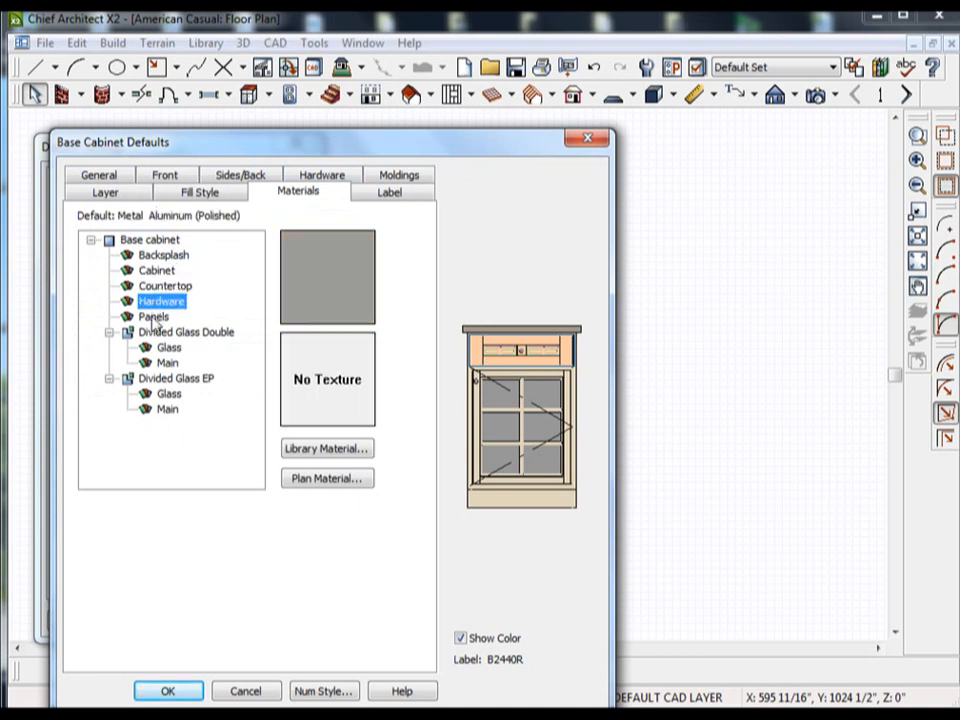
pyautogui.click(153, 317)
# Review the glass and main materials assigned to the Divided Glass Double drawer and the Divided Glass EP door.
pyautogui.click(162, 333)
pyautogui.click(170, 348)
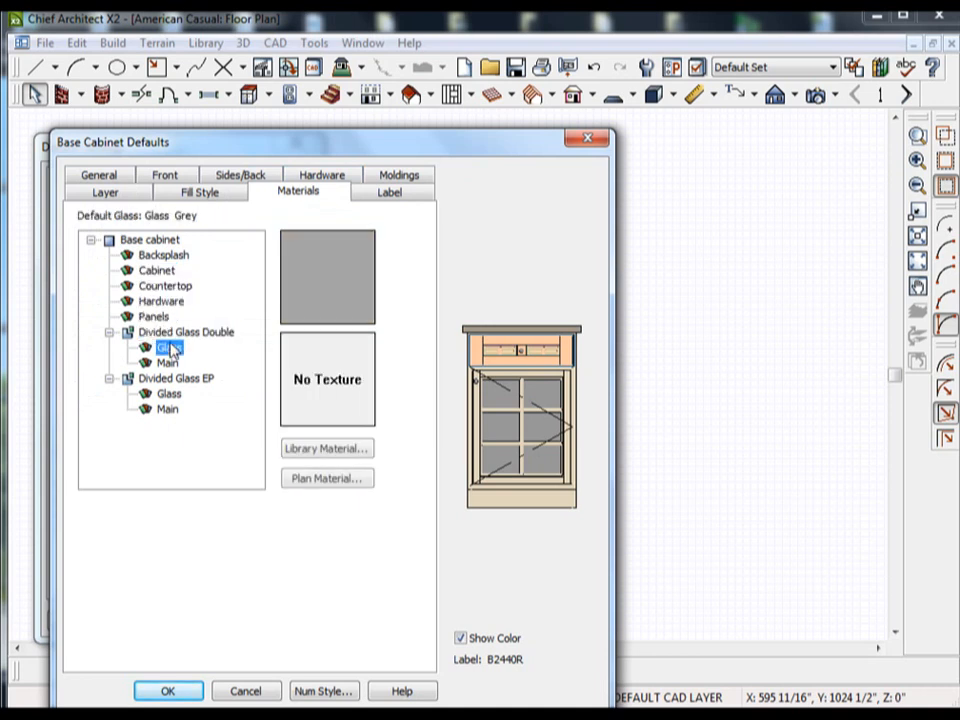
pyautogui.click(167, 363)
pyautogui.click(160, 380)
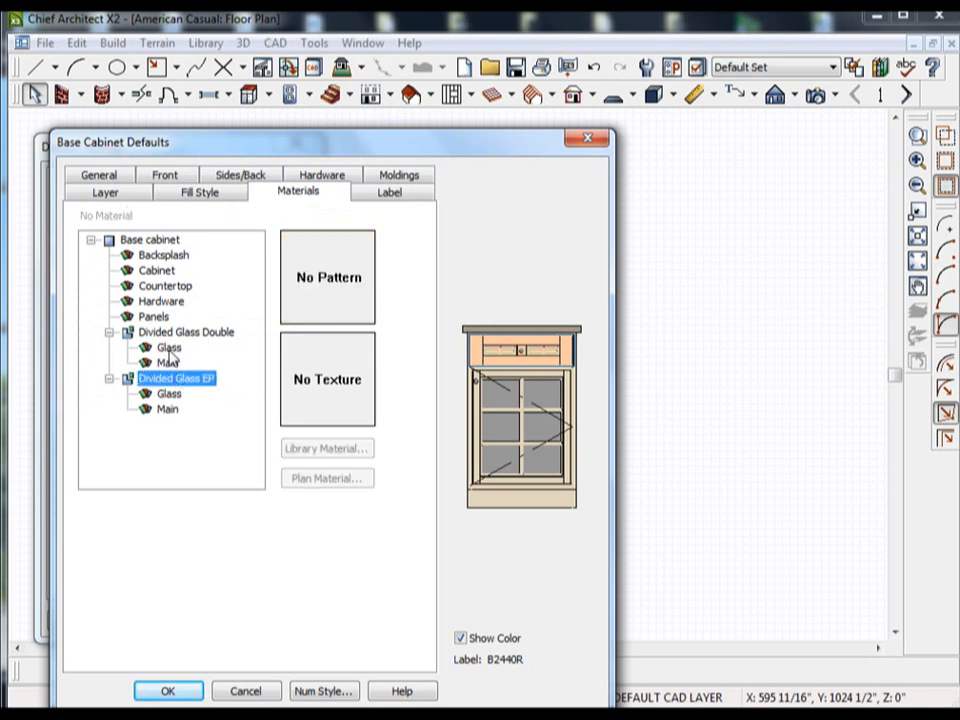
pyautogui.click(169, 348)
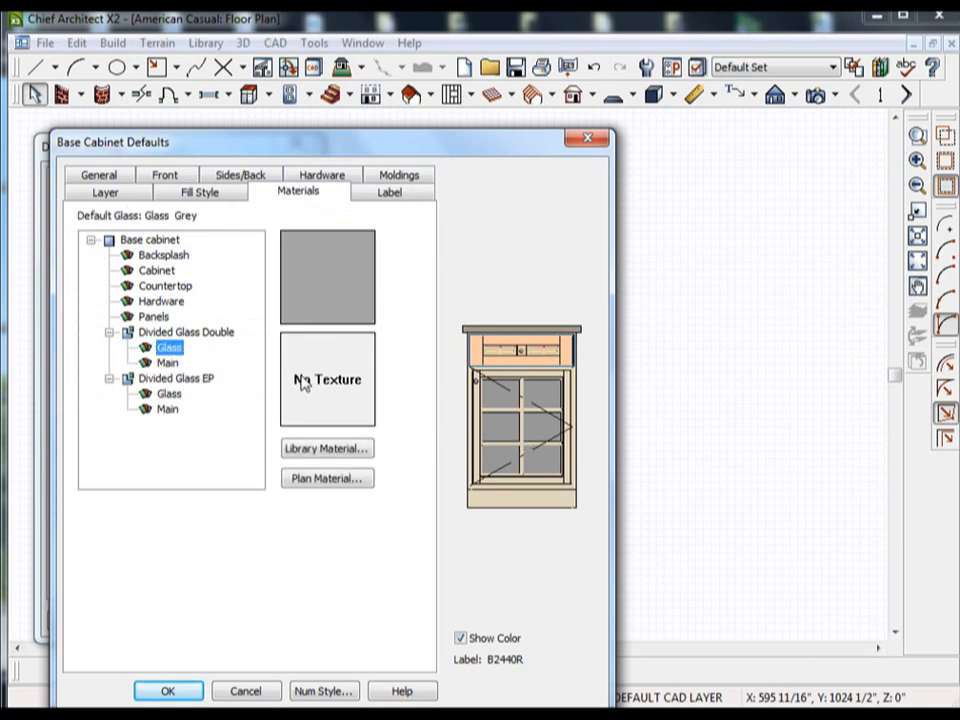
pyautogui.click(167, 363)
pyautogui.click(173, 380)
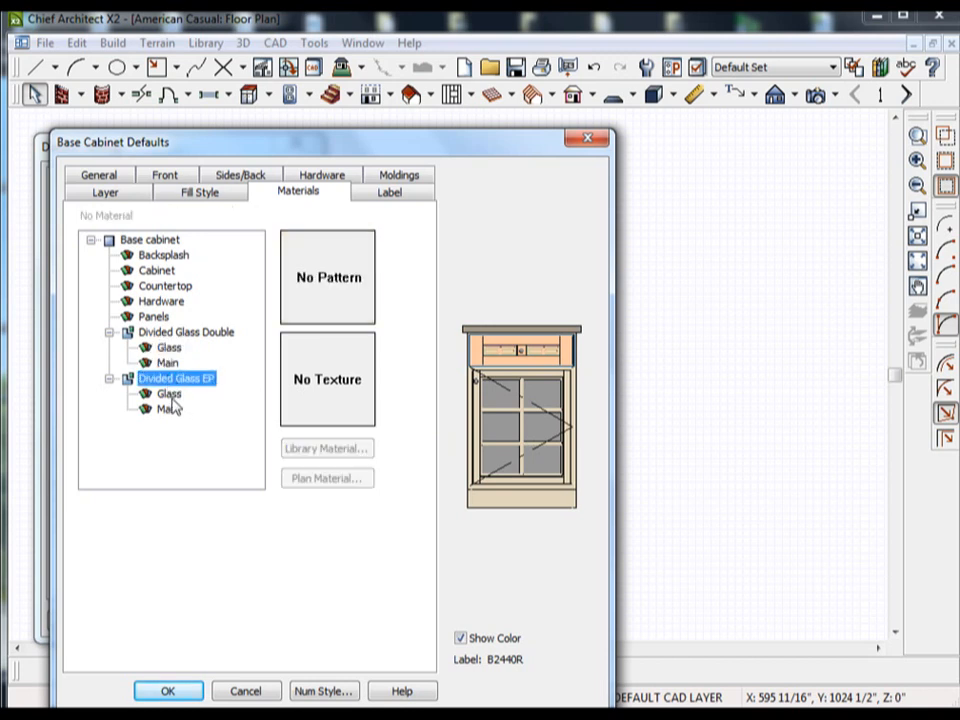
pyautogui.click(171, 397)
pyautogui.click(168, 411)
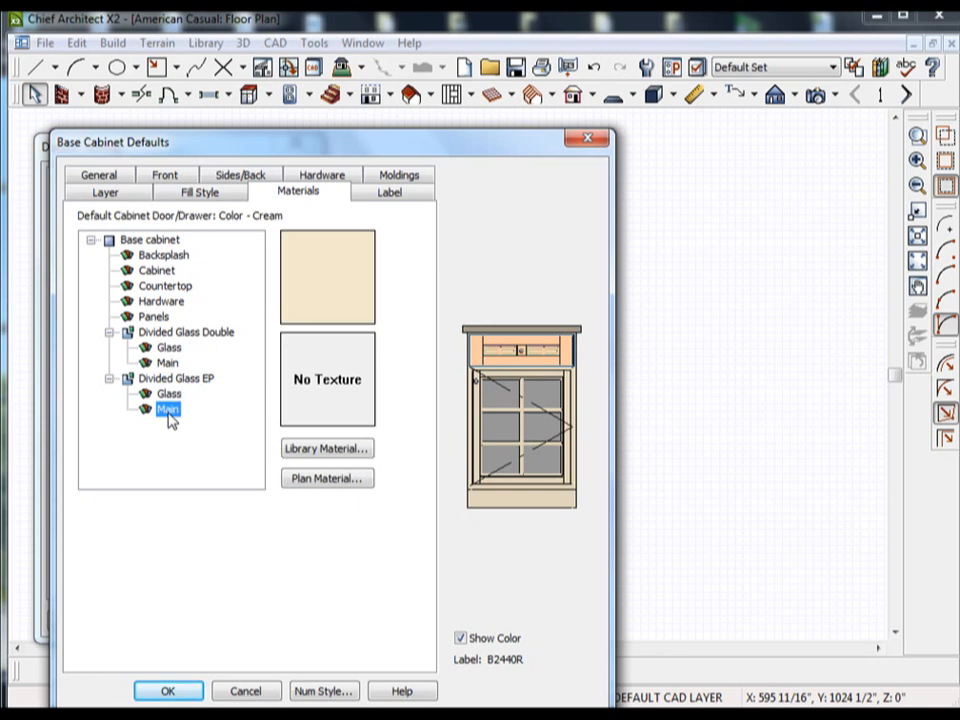
# Set the base cabinet's default door handle to Pull (vertical) and its drawer handle to Pull (horiz).
pyautogui.click(334, 180)
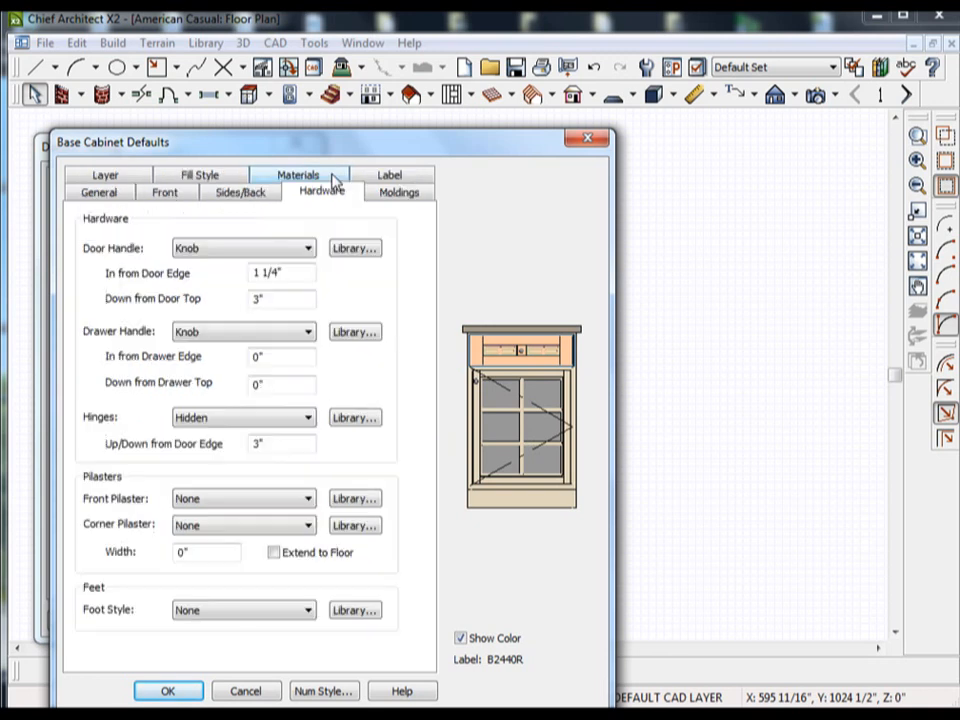
pyautogui.click(252, 254)
pyautogui.click(252, 288)
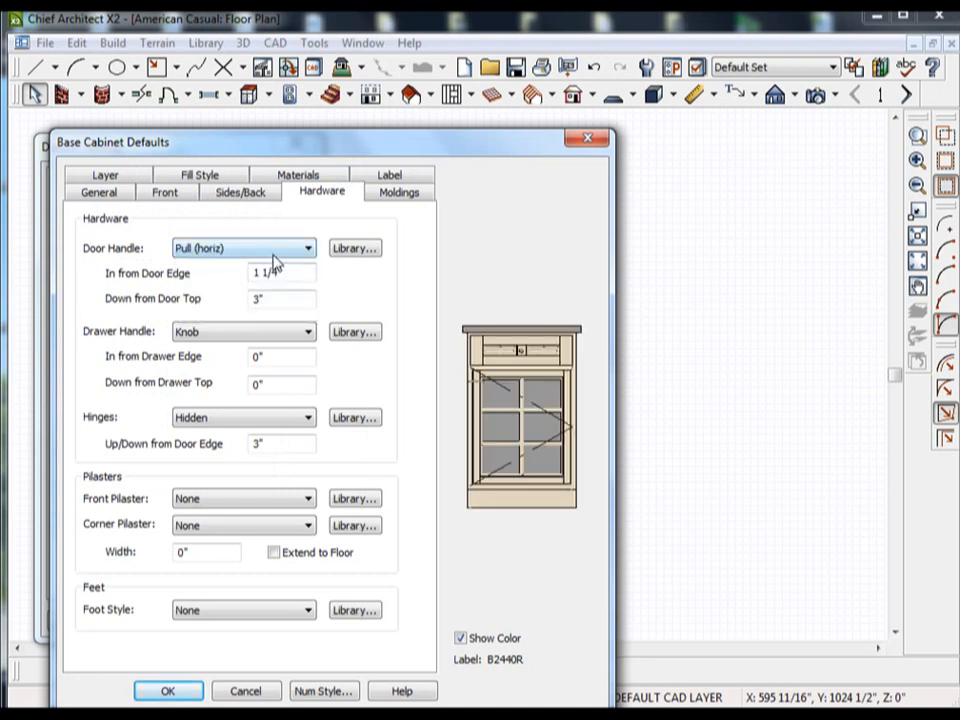
pyautogui.click(272, 252)
pyautogui.click(250, 303)
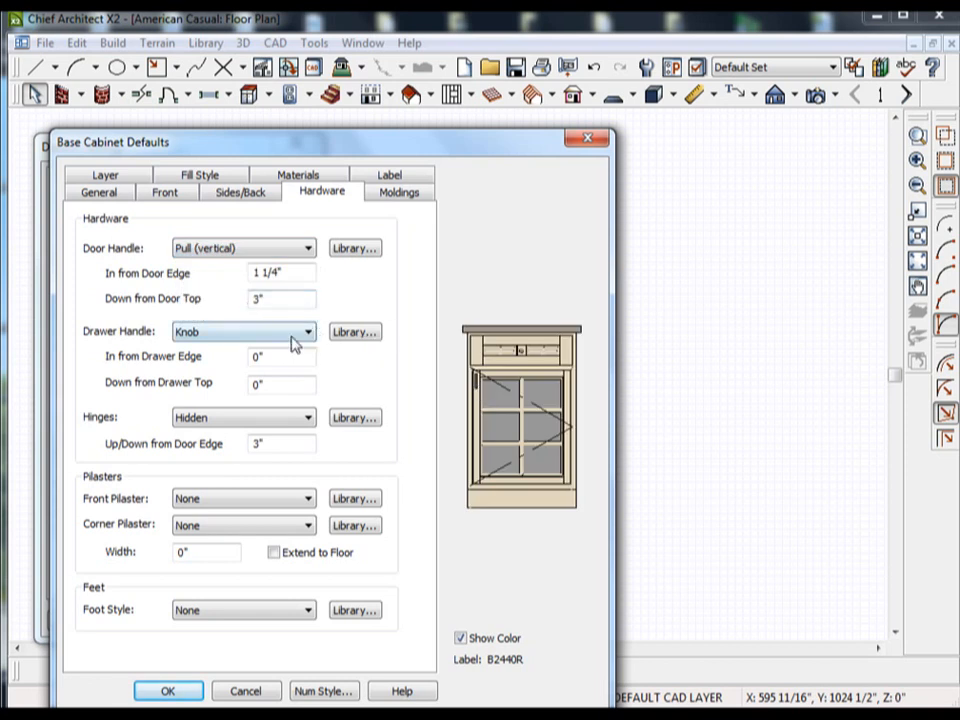
pyautogui.click(279, 342)
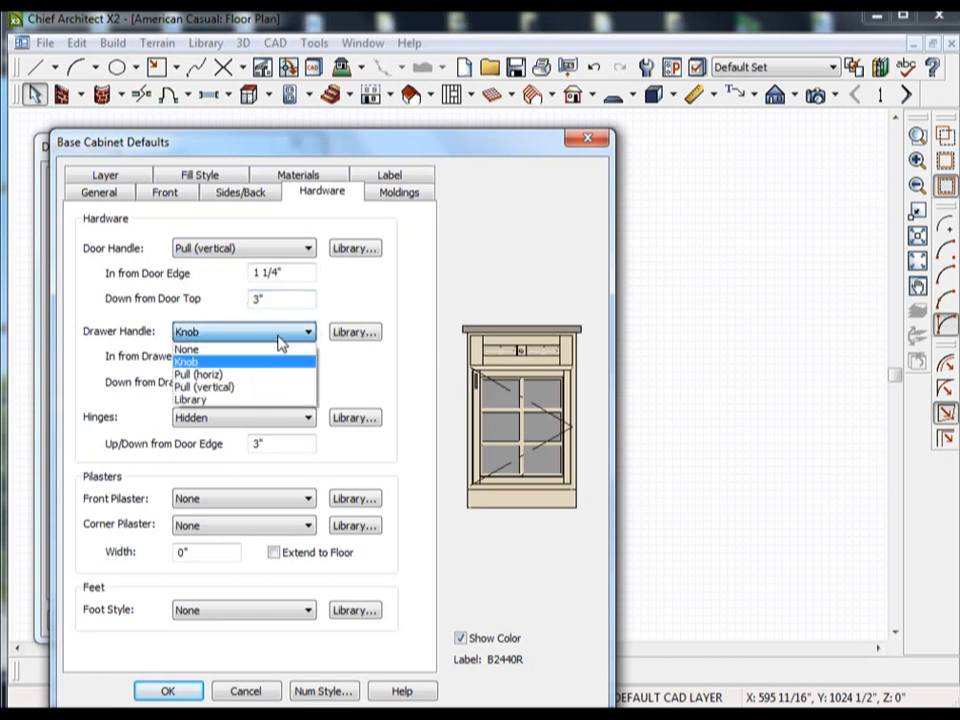
pyautogui.click(228, 374)
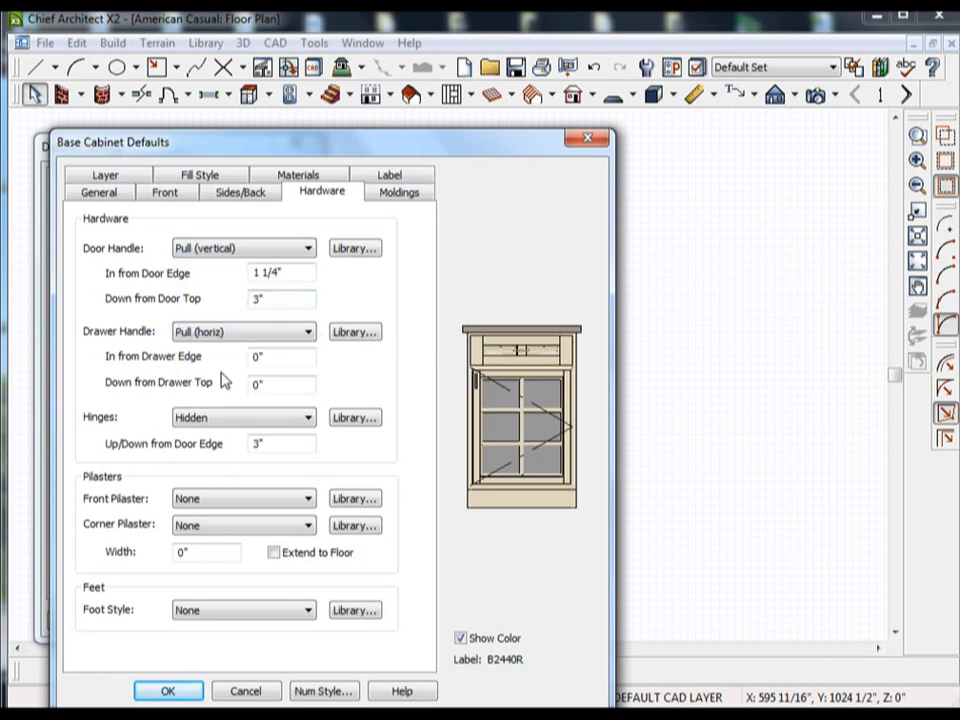
# Set the base cabinet's default hinges to Standard and check the front pilaster options.
pyautogui.click(246, 428)
pyautogui.click(222, 448)
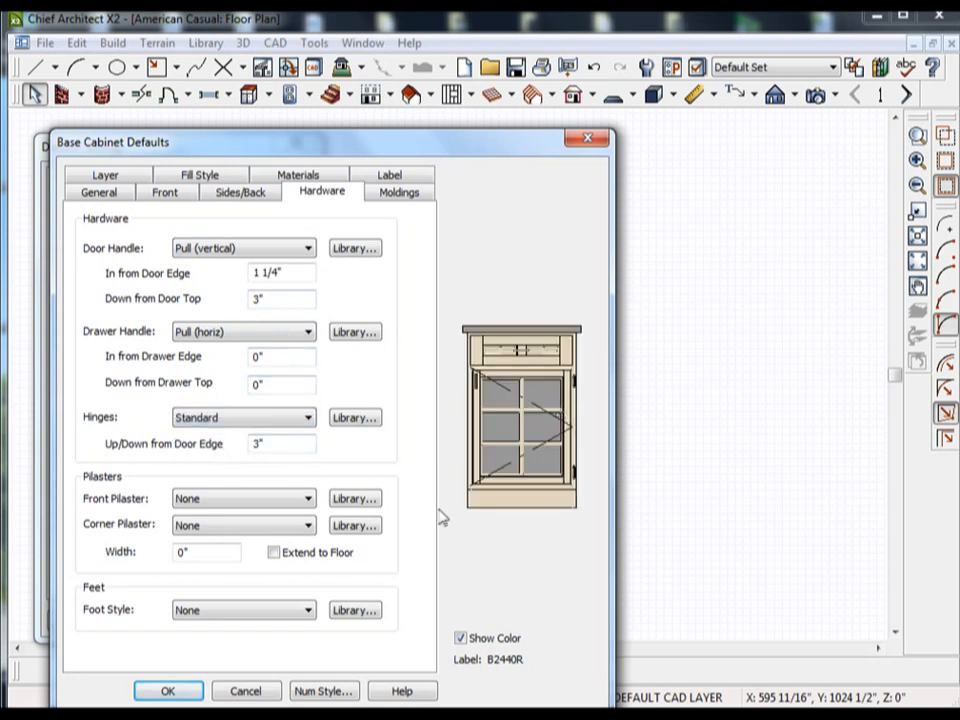
pyautogui.click(236, 504)
pyautogui.click(239, 500)
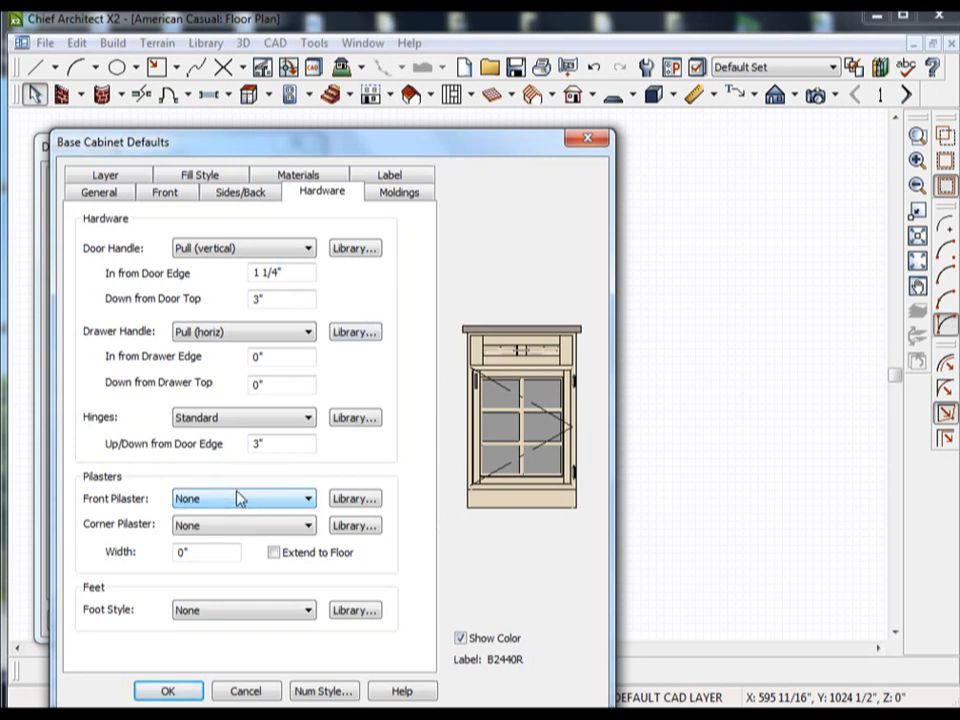
# Review the base cabinet's material, label and molding settings and accept the edited base cabinet defaults.
pyautogui.click(301, 176)
pyautogui.click(305, 178)
pyautogui.click(337, 178)
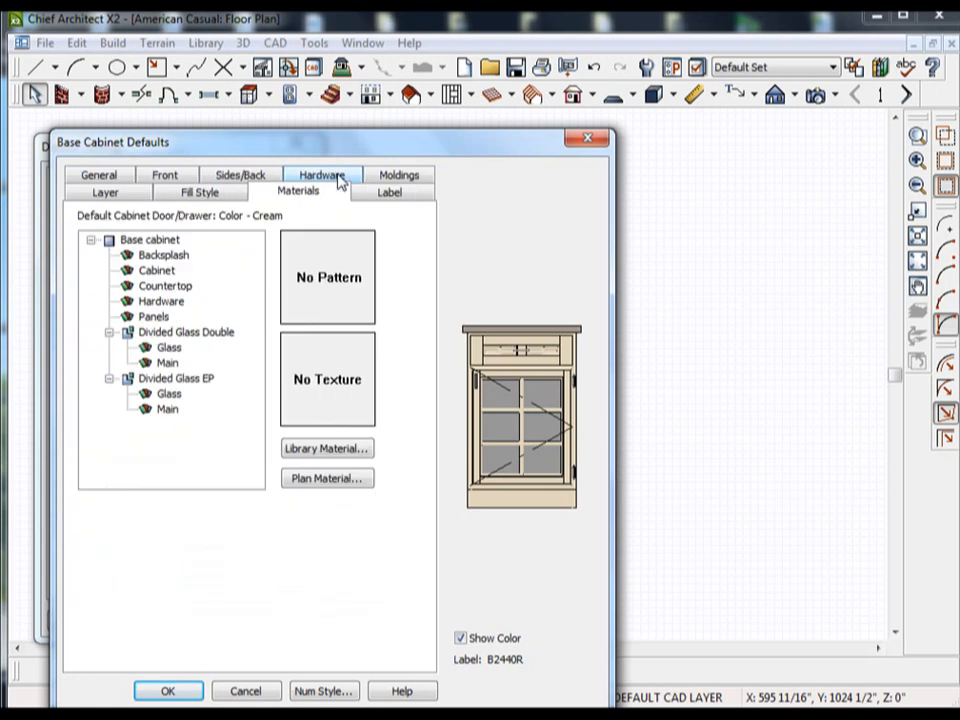
pyautogui.click(398, 195)
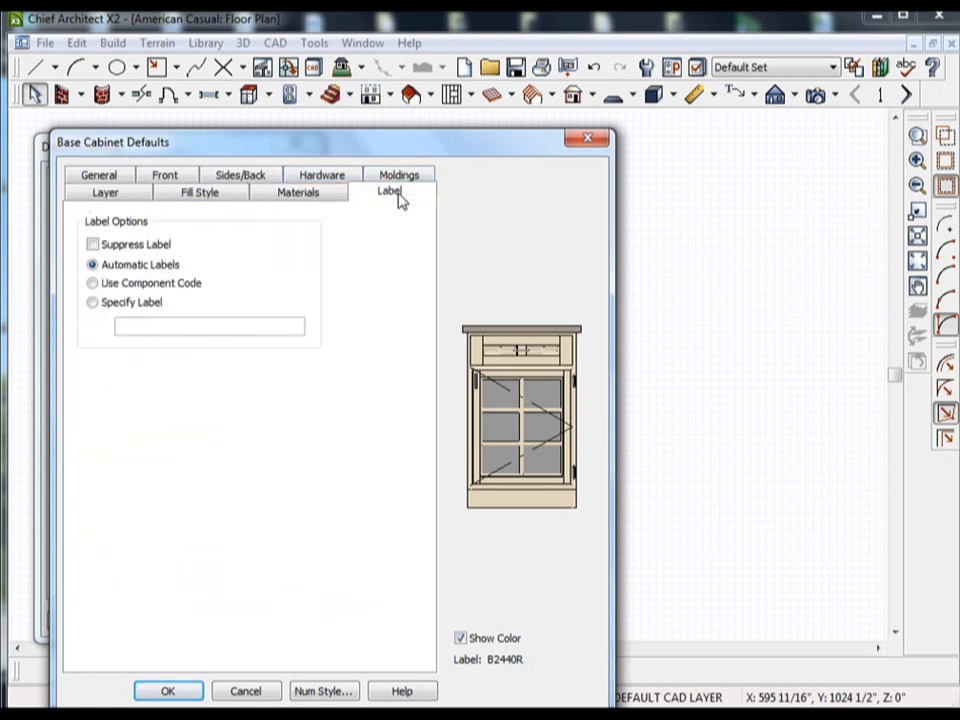
pyautogui.click(400, 180)
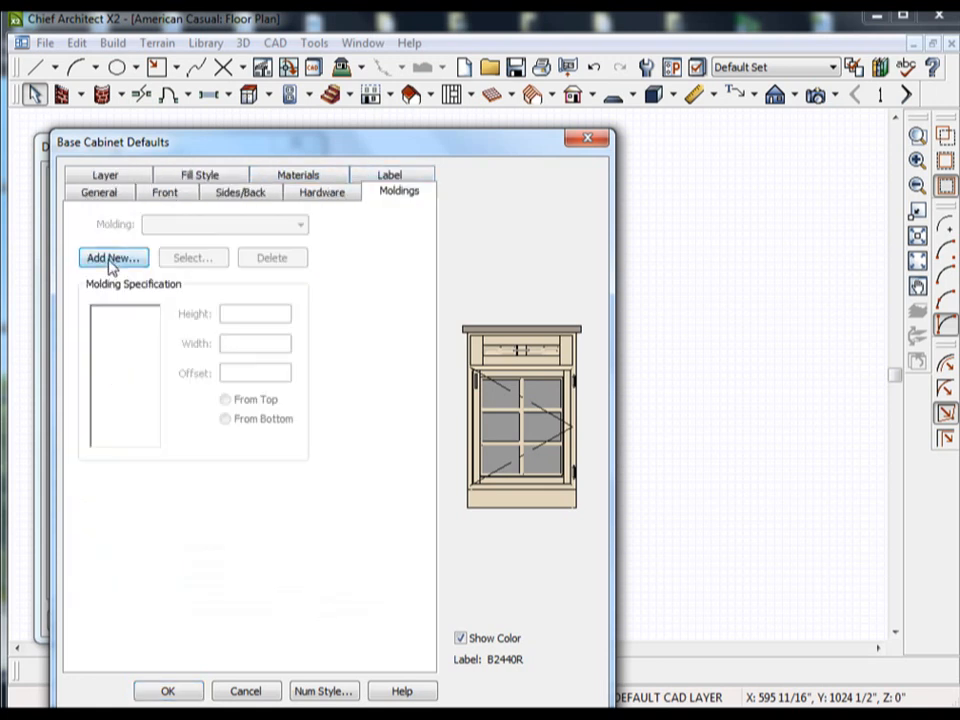
pyautogui.click(169, 692)
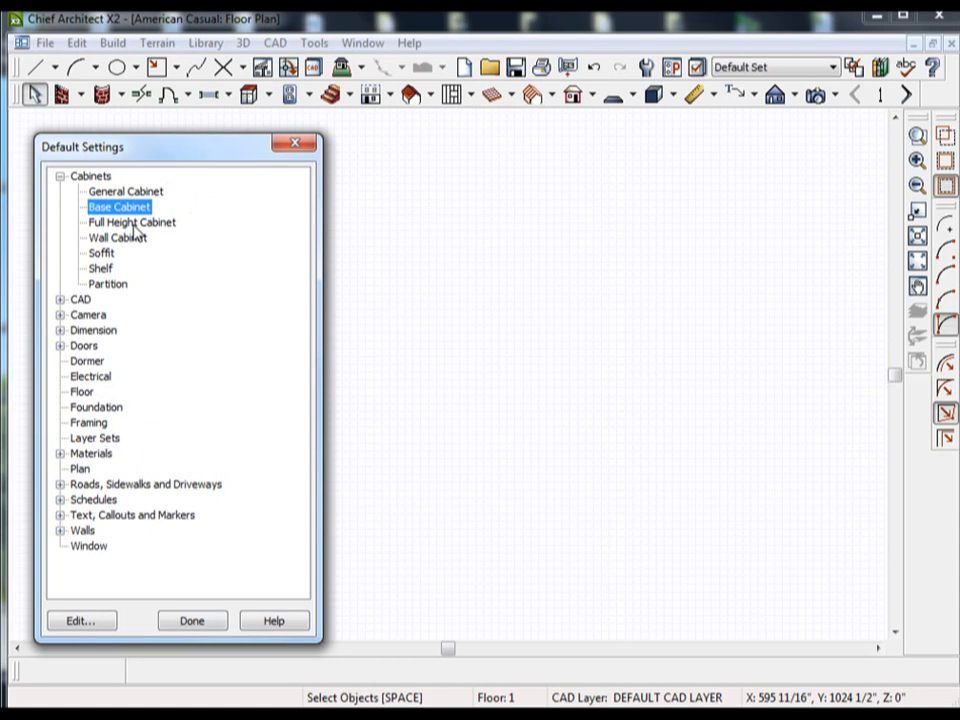
# Open the full height cabinet defaults and set the default width to 60".
pyautogui.click(134, 225)
pyautogui.doubleClick(134, 226)
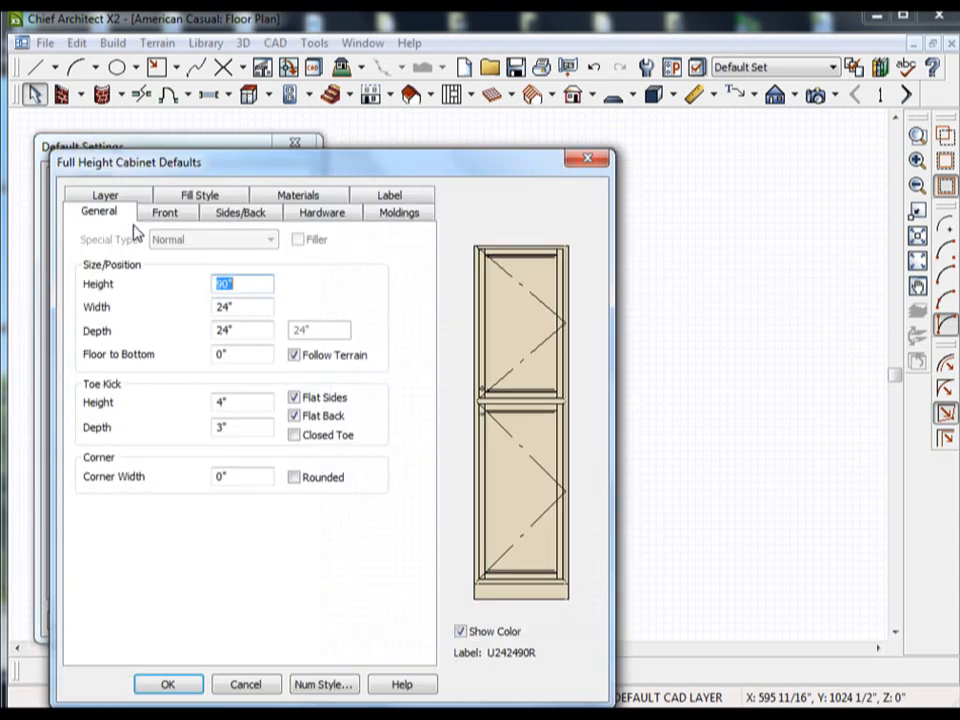
pyautogui.click(230, 310)
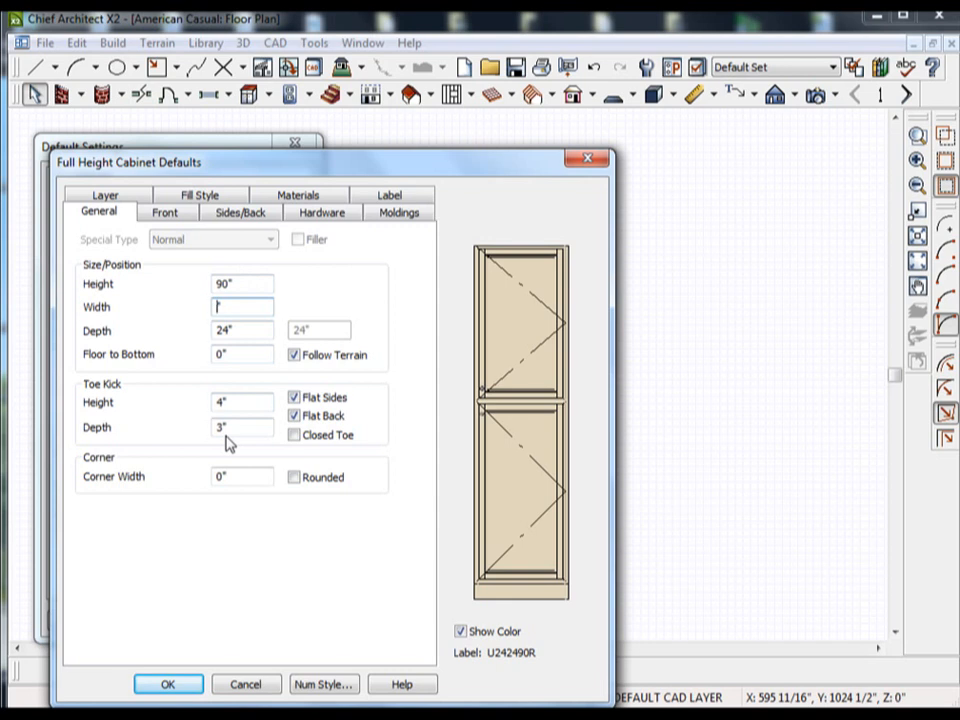
pyautogui.write('60"')
pyautogui.click(240, 332)
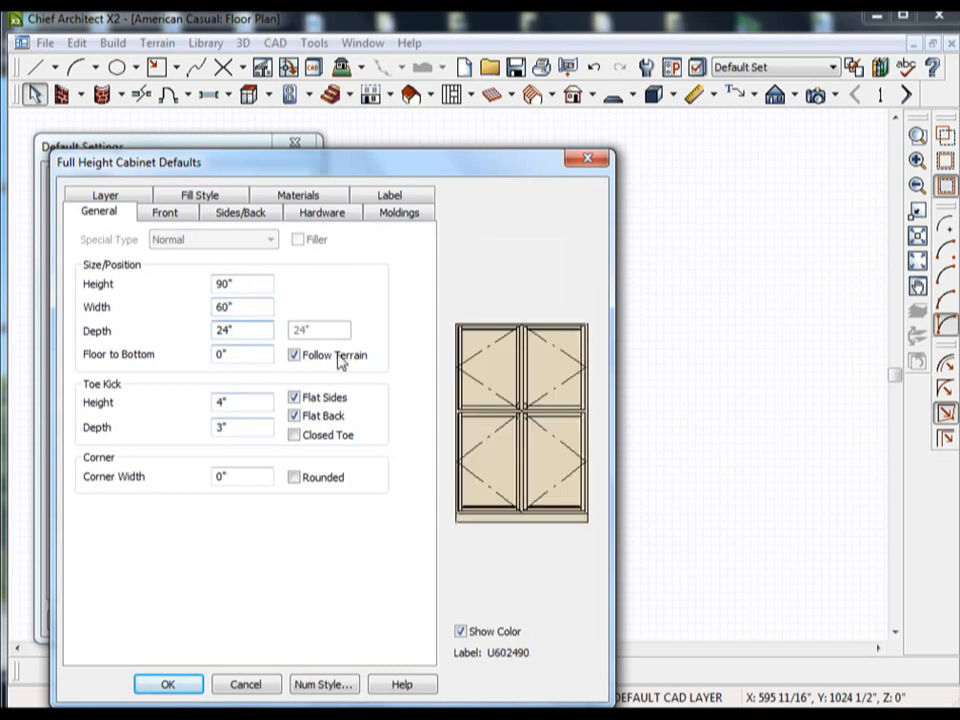
# Set the full height cabinet's default door style to Divided Glass Double from the library.
pyautogui.click(170, 214)
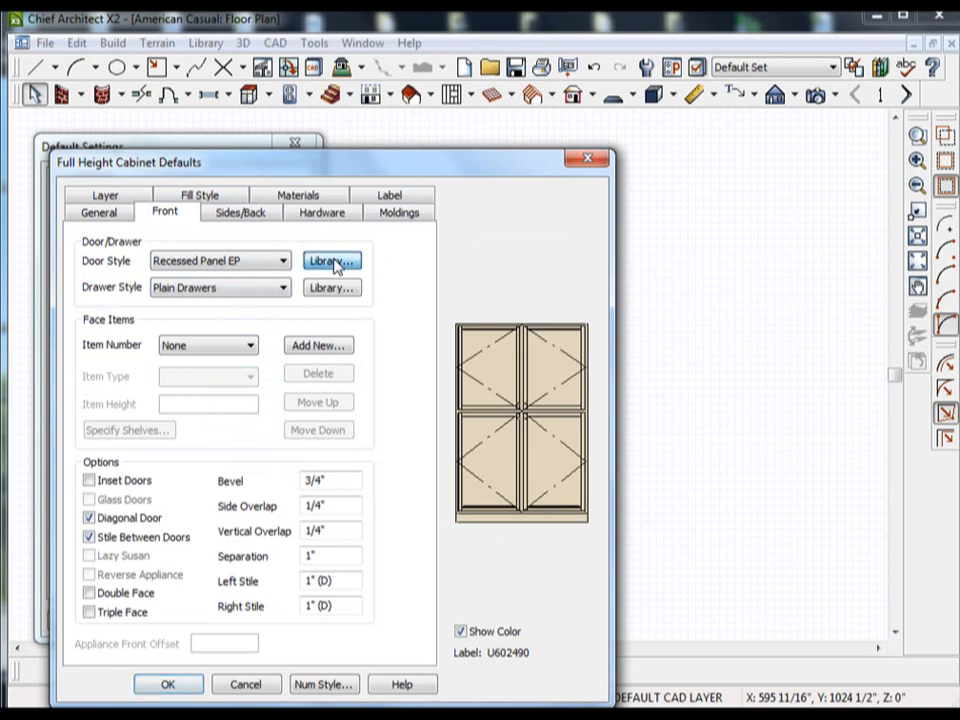
pyautogui.click(334, 262)
pyautogui.click(234, 298)
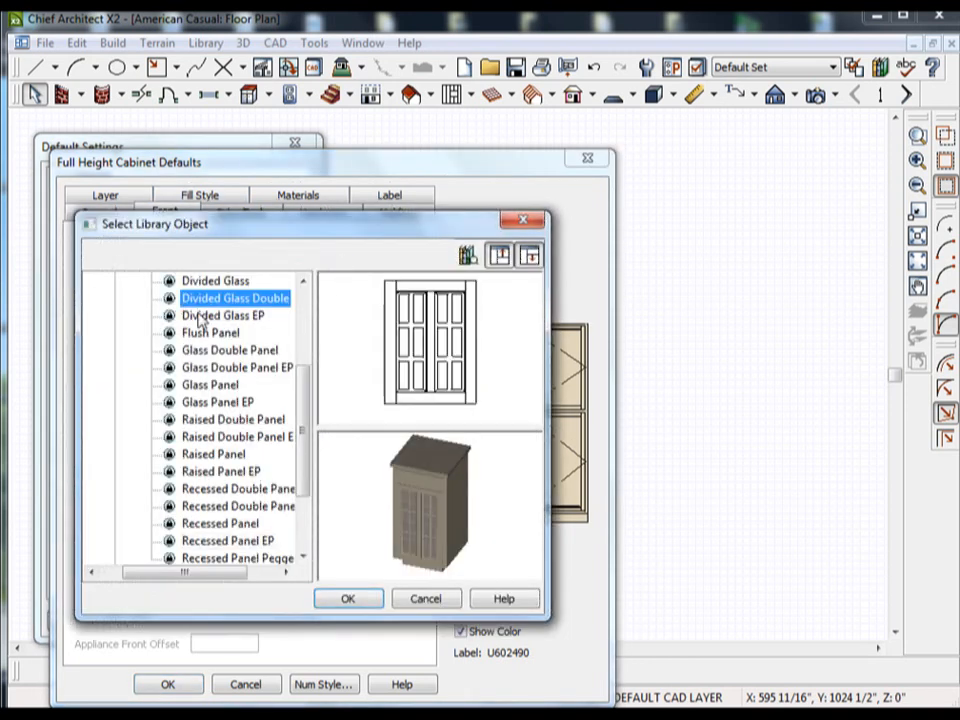
pyautogui.click(343, 600)
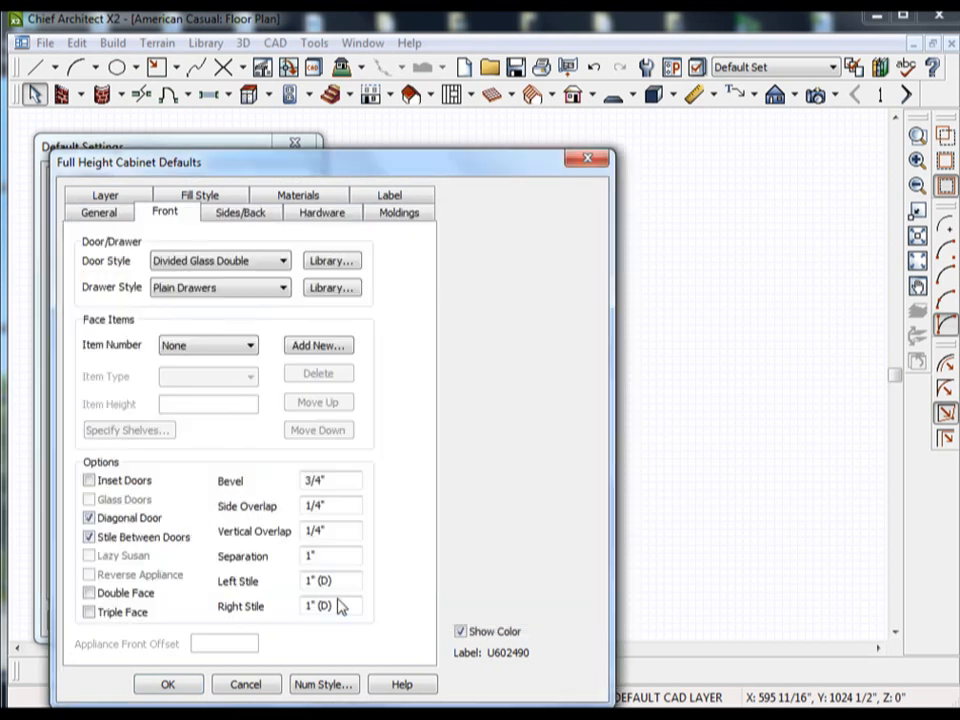
# Preview several framed door styles in the library and set the full height cabinet's door style to Recessed Double Panel EP.
pyautogui.click(333, 262)
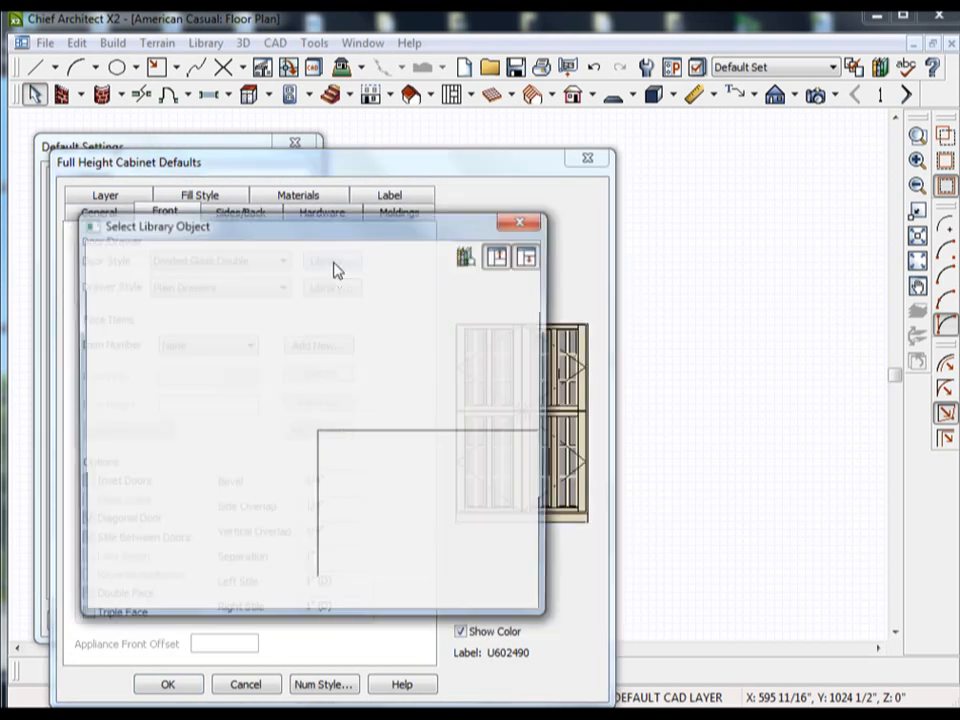
pyautogui.click(219, 389)
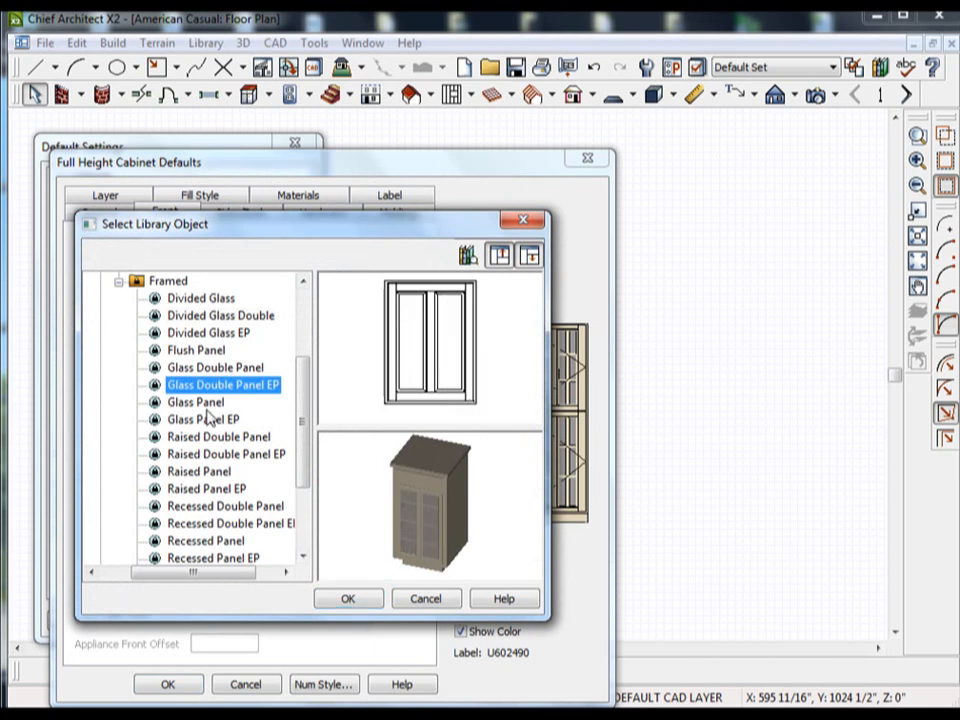
pyautogui.click(207, 406)
pyautogui.click(208, 437)
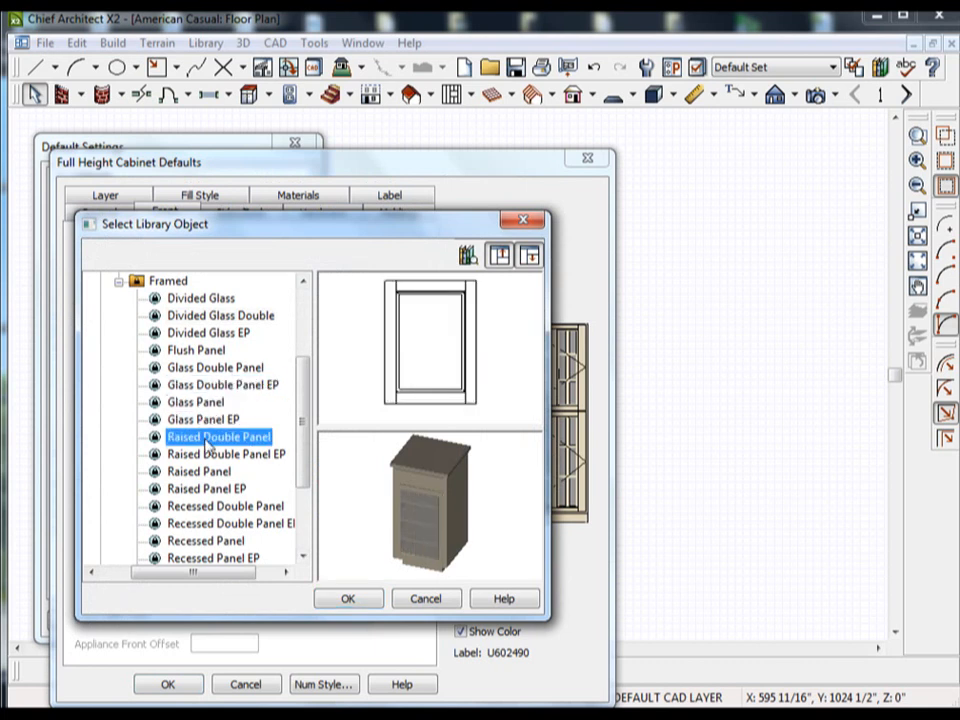
pyautogui.click(203, 471)
pyautogui.click(199, 488)
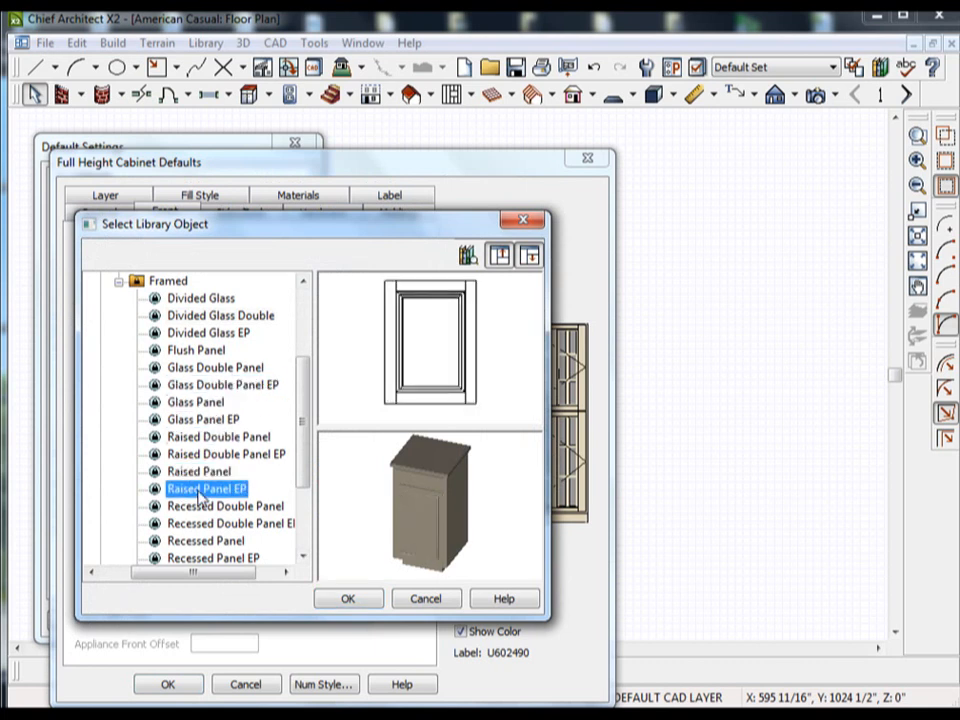
pyautogui.click(200, 507)
pyautogui.click(200, 523)
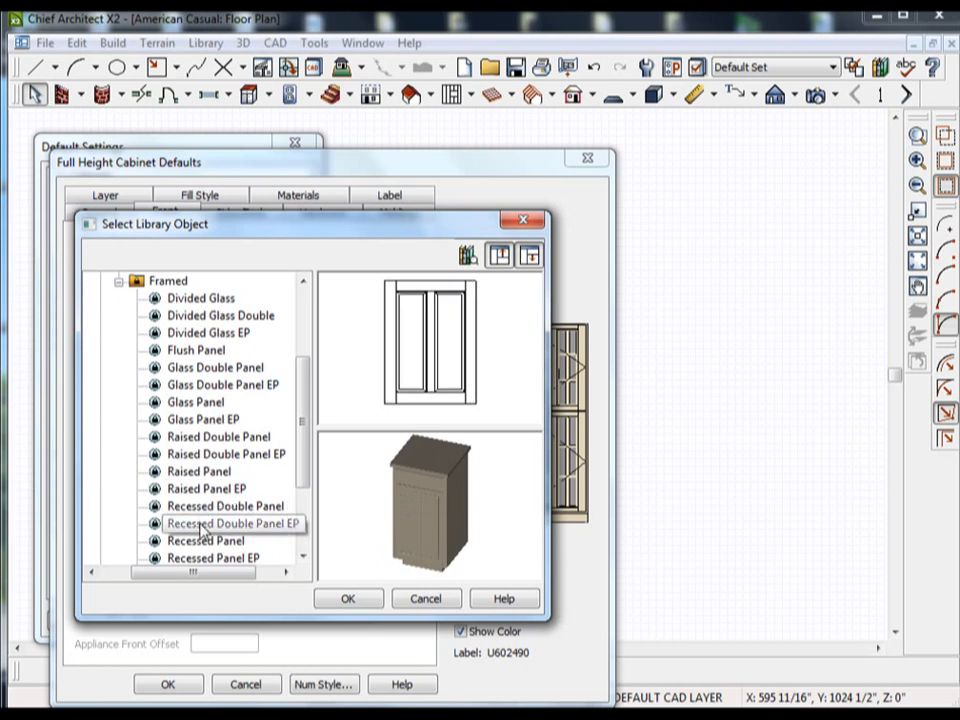
pyautogui.click(345, 597)
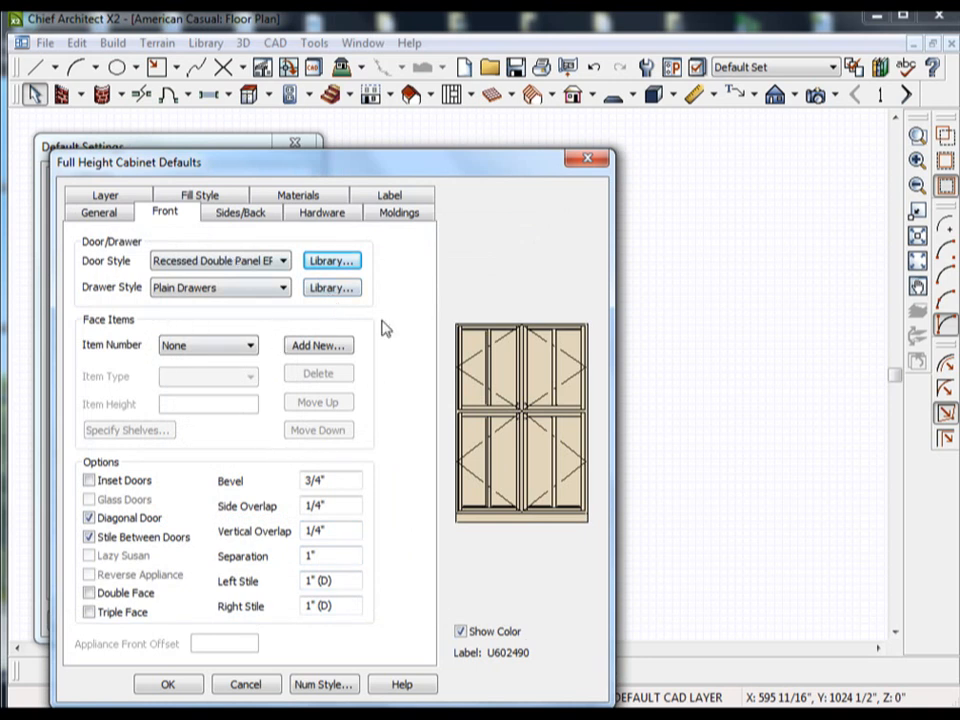
# Check the full height cabinet's material and hardware settings and accept the edited defaults.
pyautogui.click(322, 214)
pyautogui.click(308, 196)
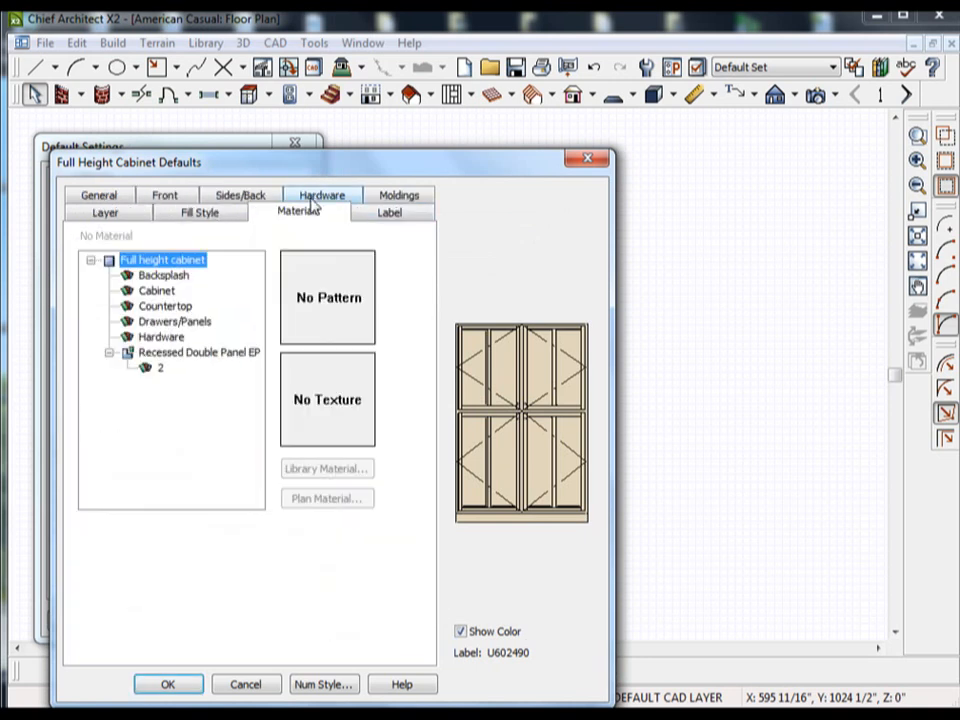
pyautogui.click(315, 198)
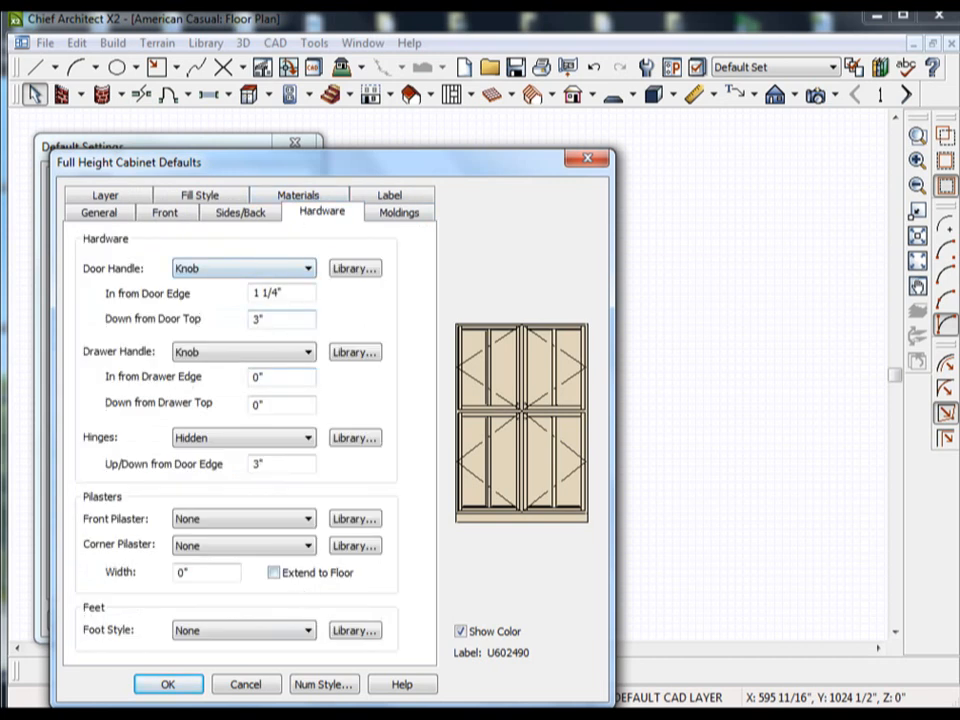
pyautogui.click(168, 685)
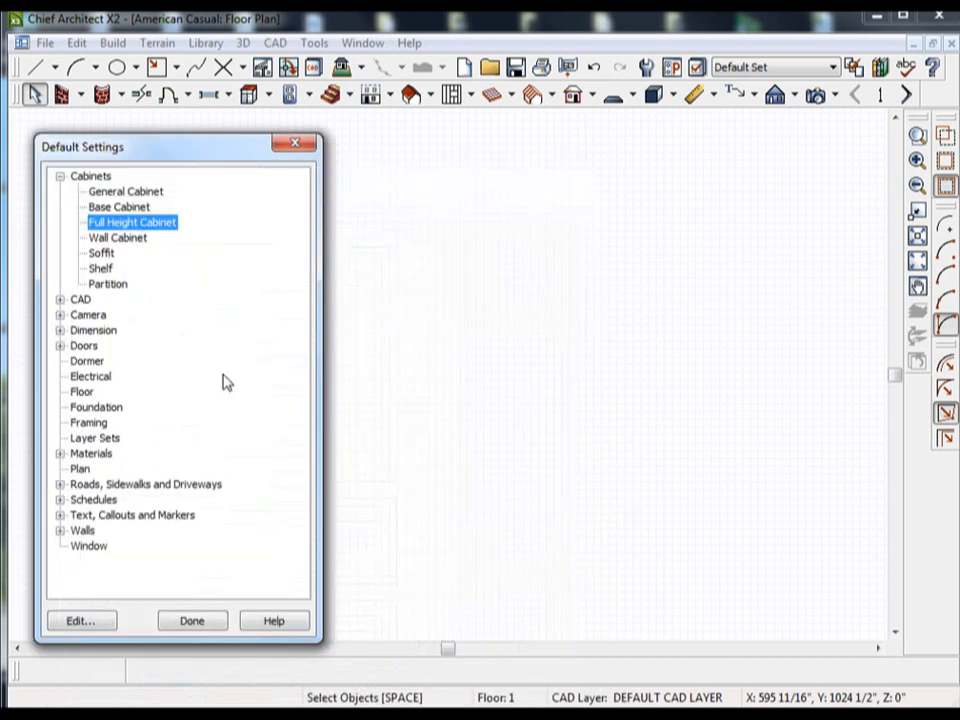
# Review the wall cabinet's general default settings, accept them and collapse the cabinet defaults category.
pyautogui.doubleClick(118, 238)
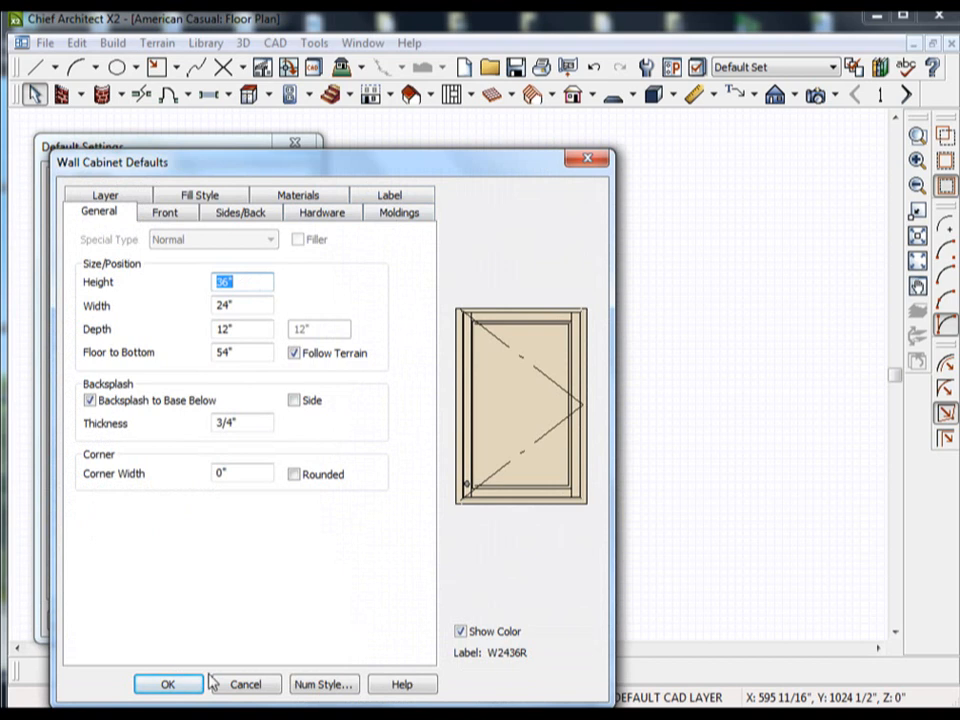
pyautogui.click(168, 685)
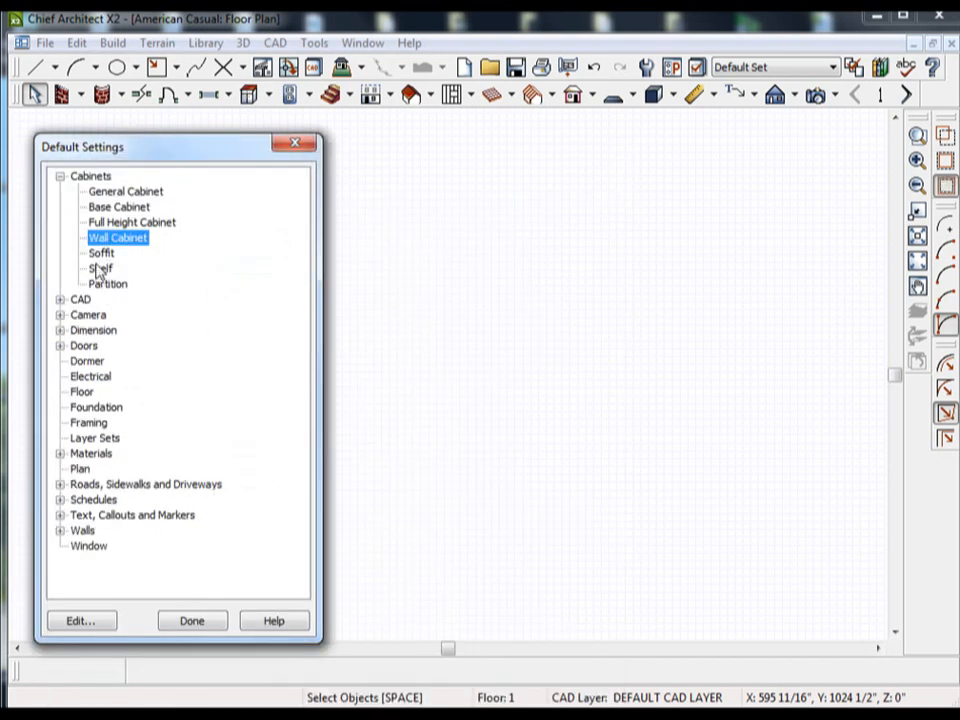
pyautogui.click(60, 177)
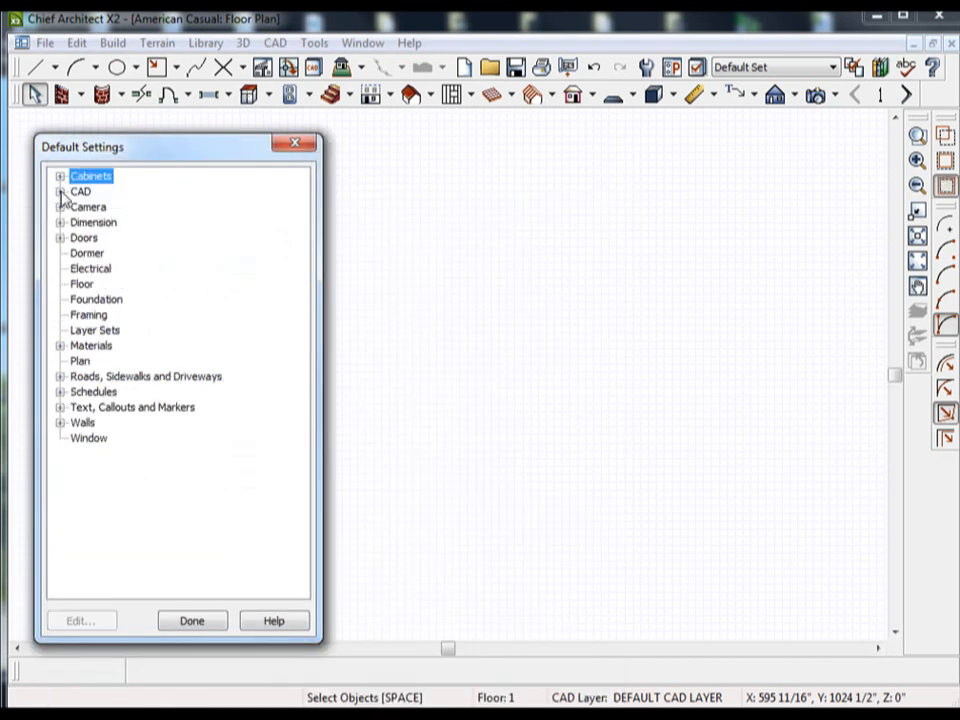
# Look over the default settings available in the CAD and Camera categories.
pyautogui.click(60, 191)
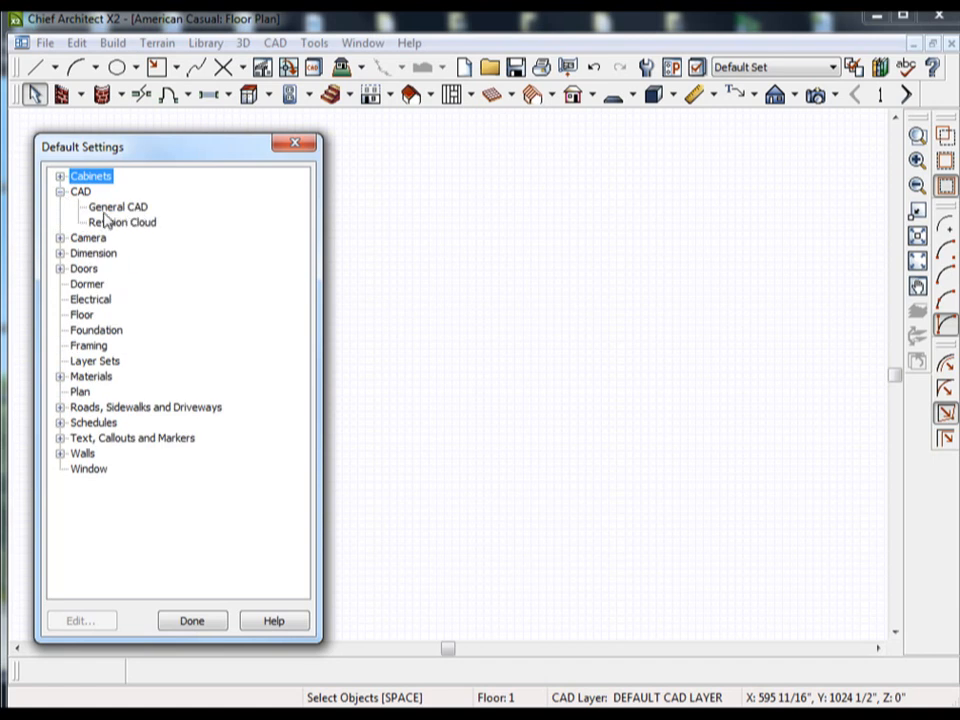
pyautogui.click(59, 191)
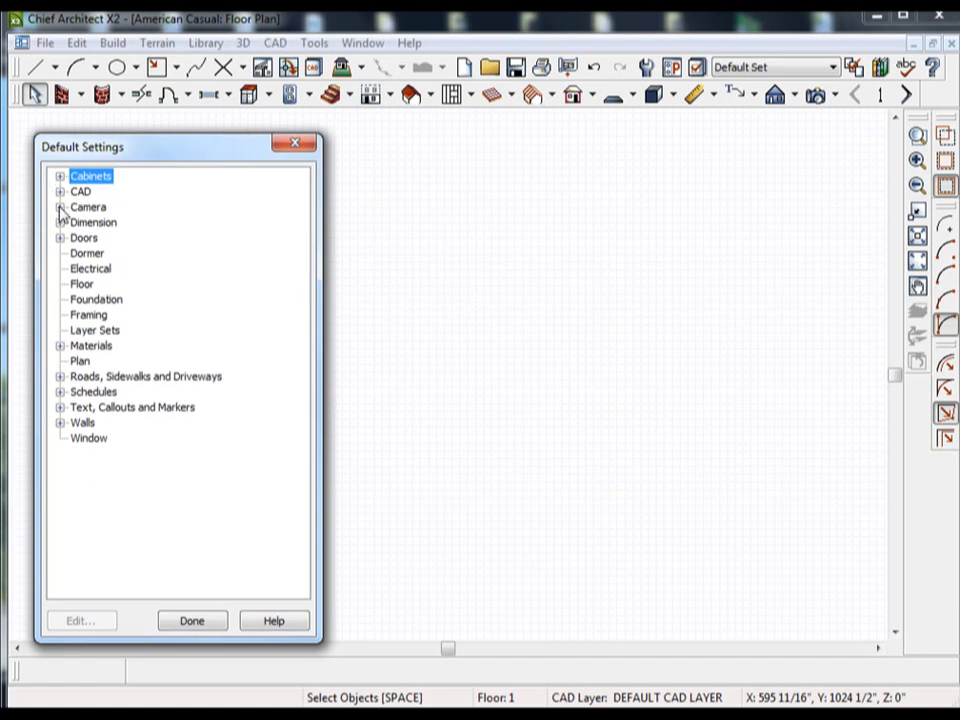
pyautogui.click(60, 207)
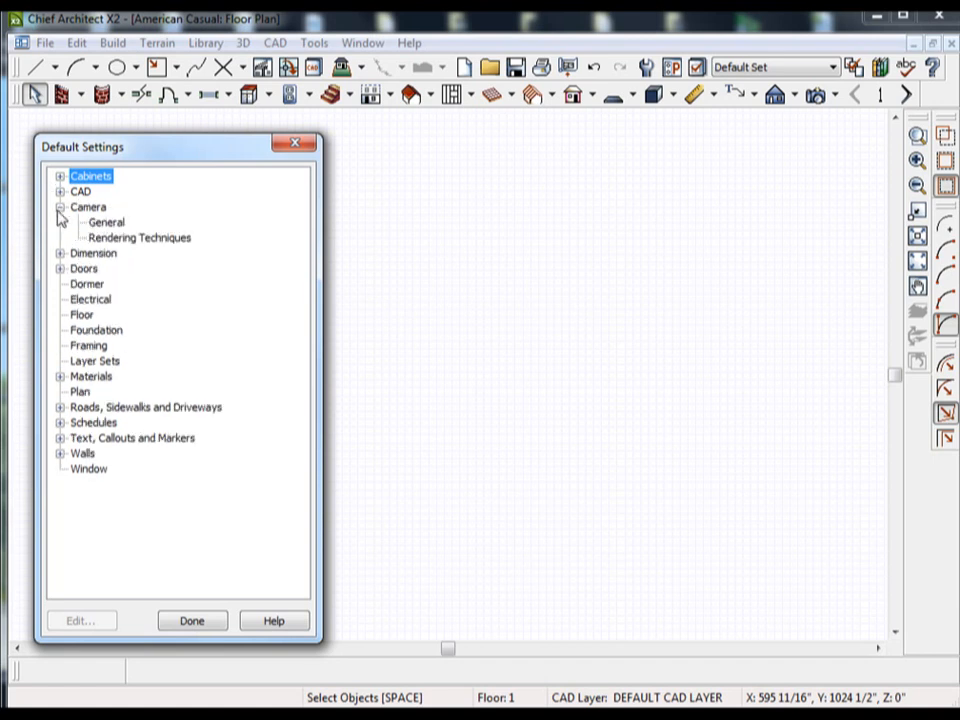
pyautogui.click(56, 208)
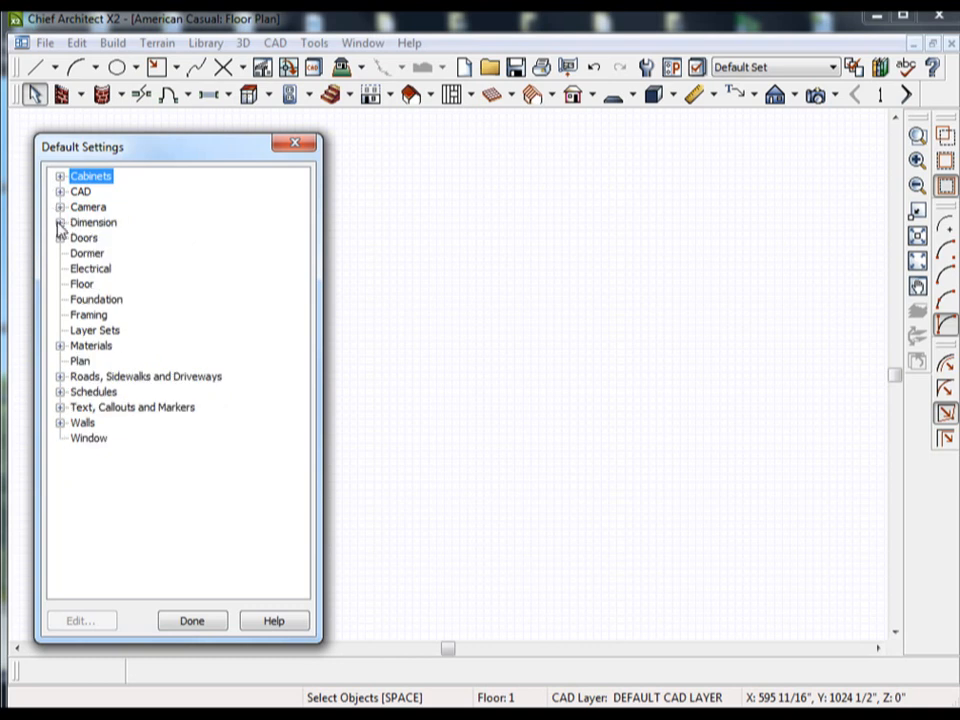
# Edit the number height in the dimension defaults and check the extension line settings.
pyautogui.click(59, 222)
pyautogui.doubleClick(108, 238)
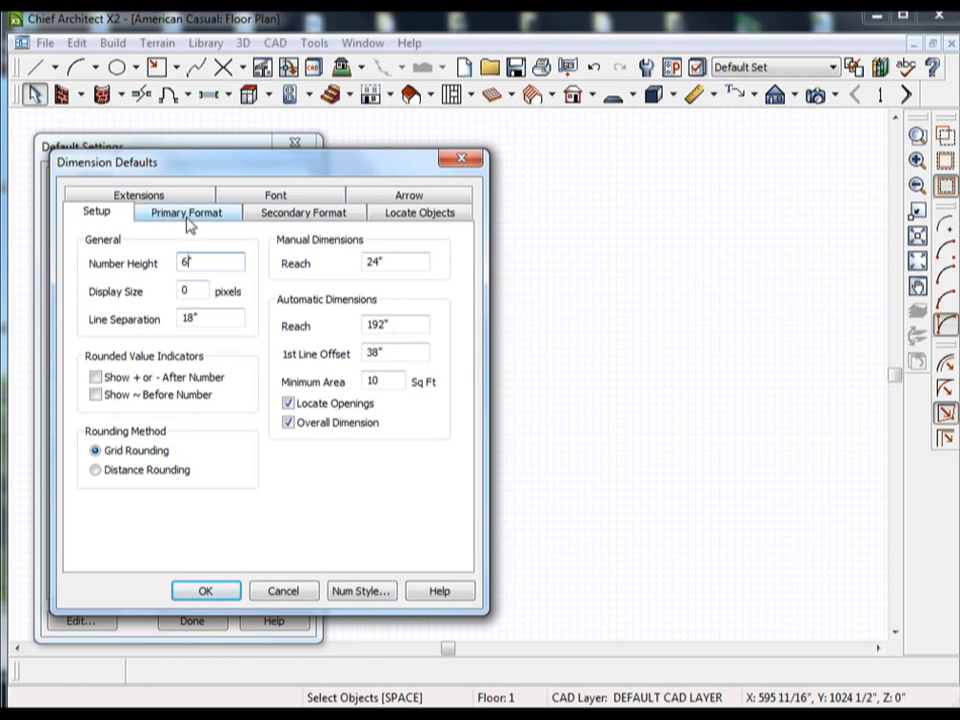
pyautogui.click(187, 261)
pyautogui.write('10')
pyautogui.click(155, 195)
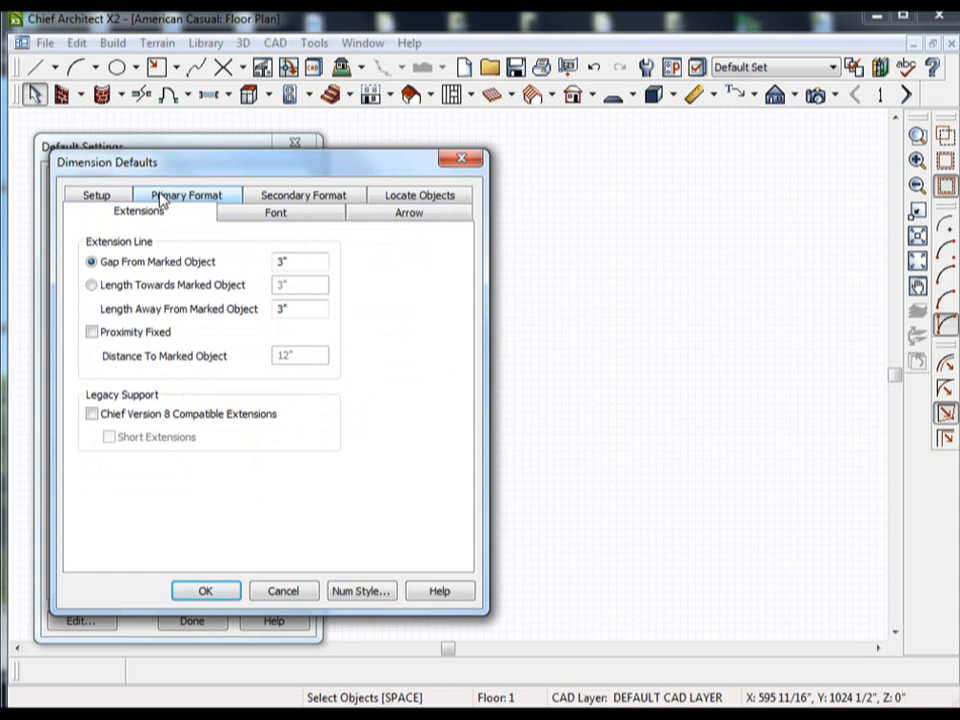
# Set the primary format units of the default dimensions to m.
pyautogui.click(180, 197)
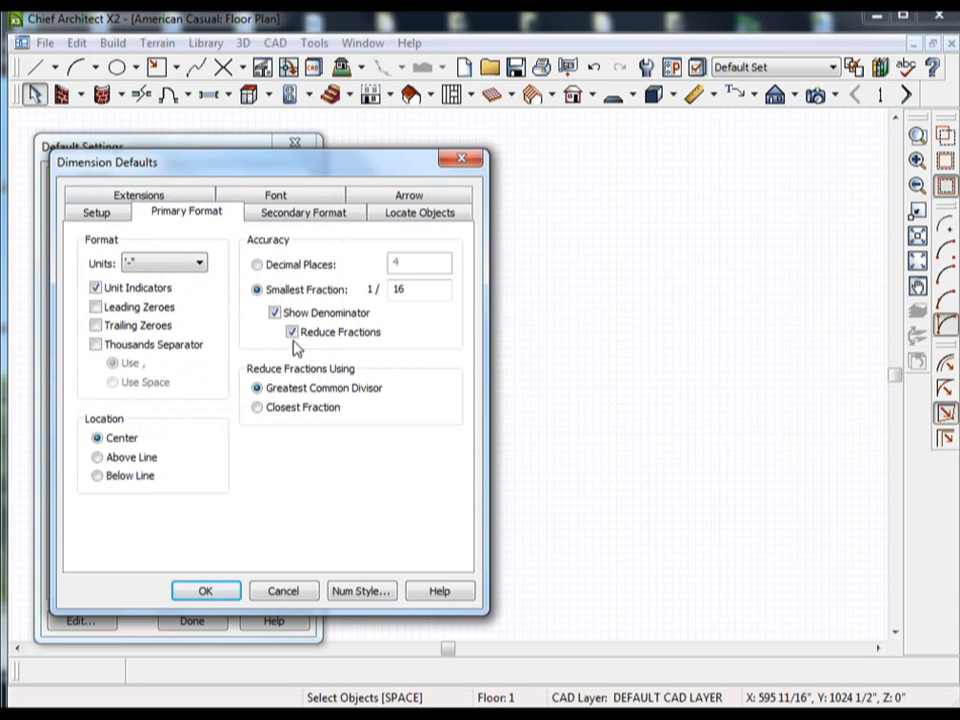
pyautogui.click(171, 266)
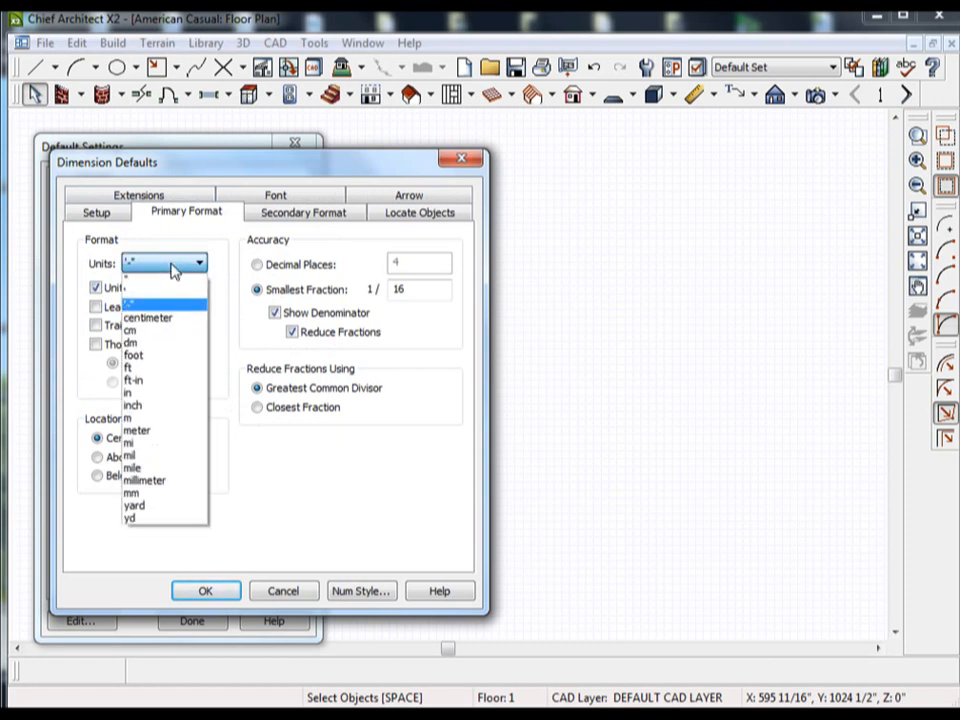
pyautogui.click(139, 418)
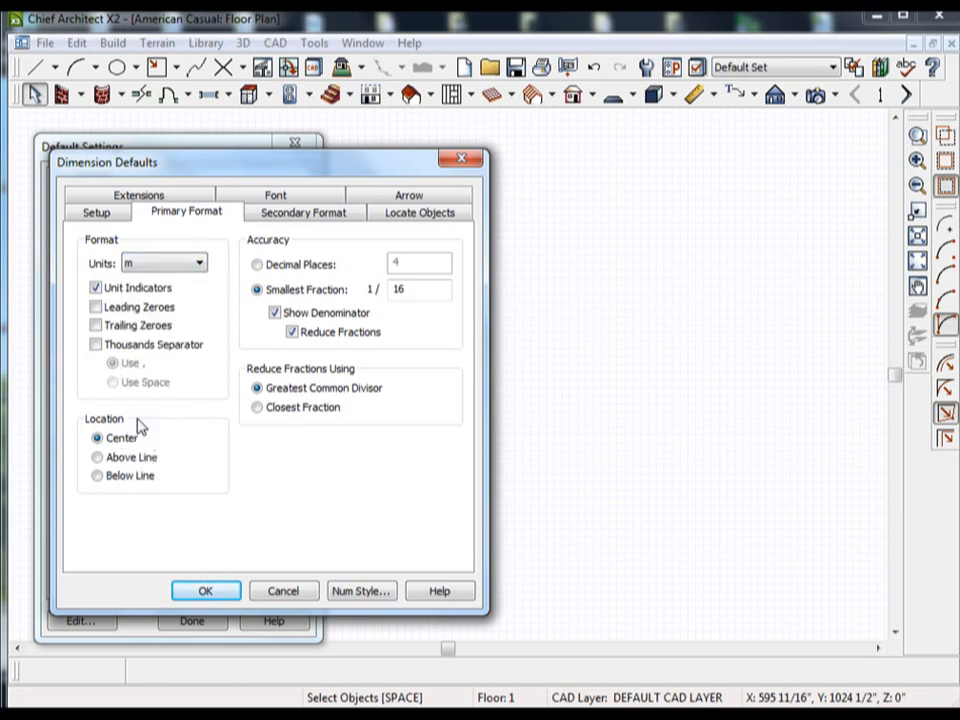
# Include a second format in the default dimensions and set its units to feet and inches ('-").
pyautogui.click(300, 212)
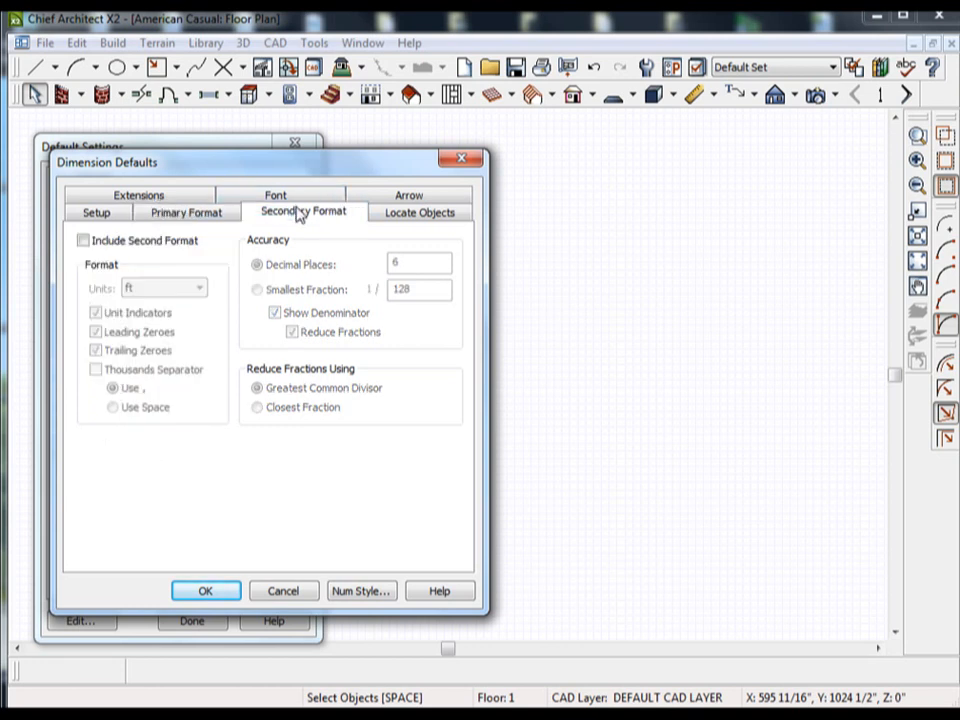
pyautogui.click(84, 241)
pyautogui.click(136, 288)
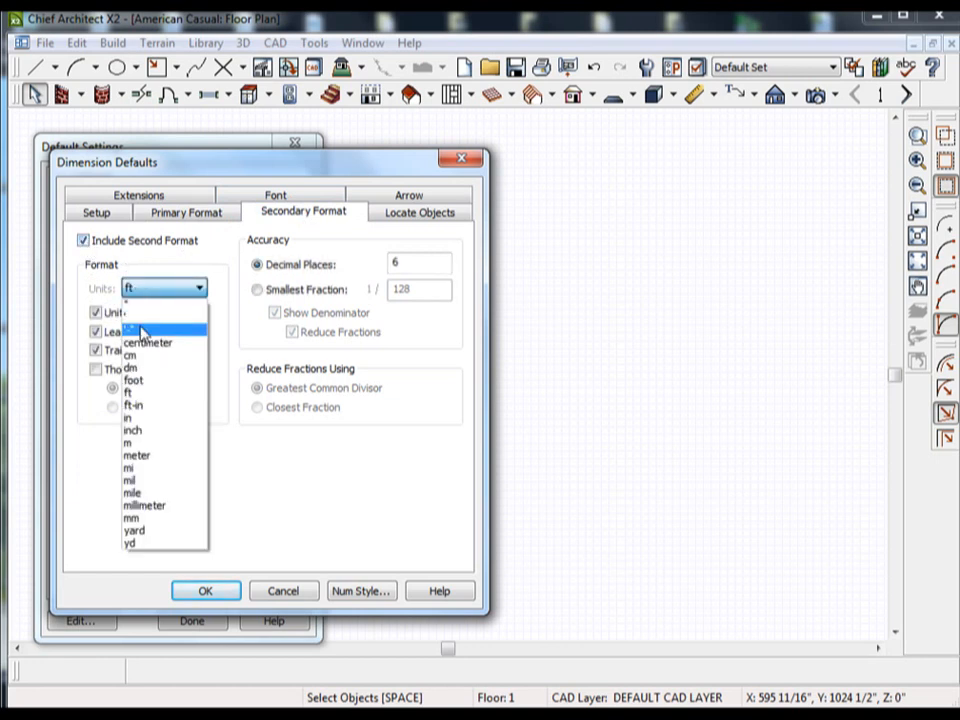
pyautogui.click(142, 331)
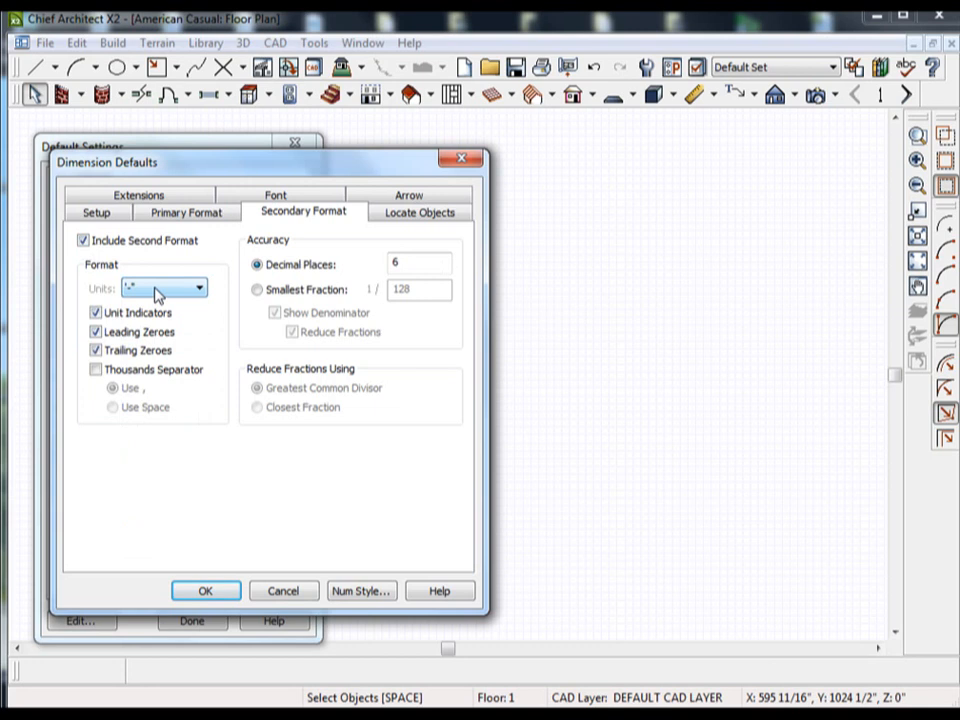
# Review the font settings and the list of layers available for the default dimensions.
pyautogui.click(293, 198)
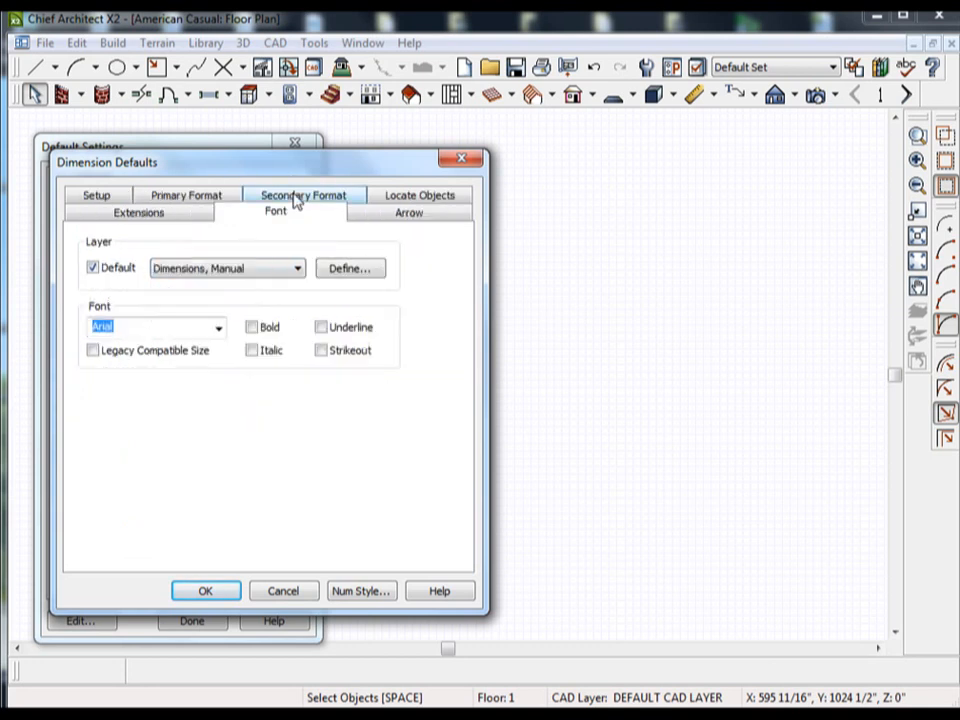
pyautogui.click(226, 272)
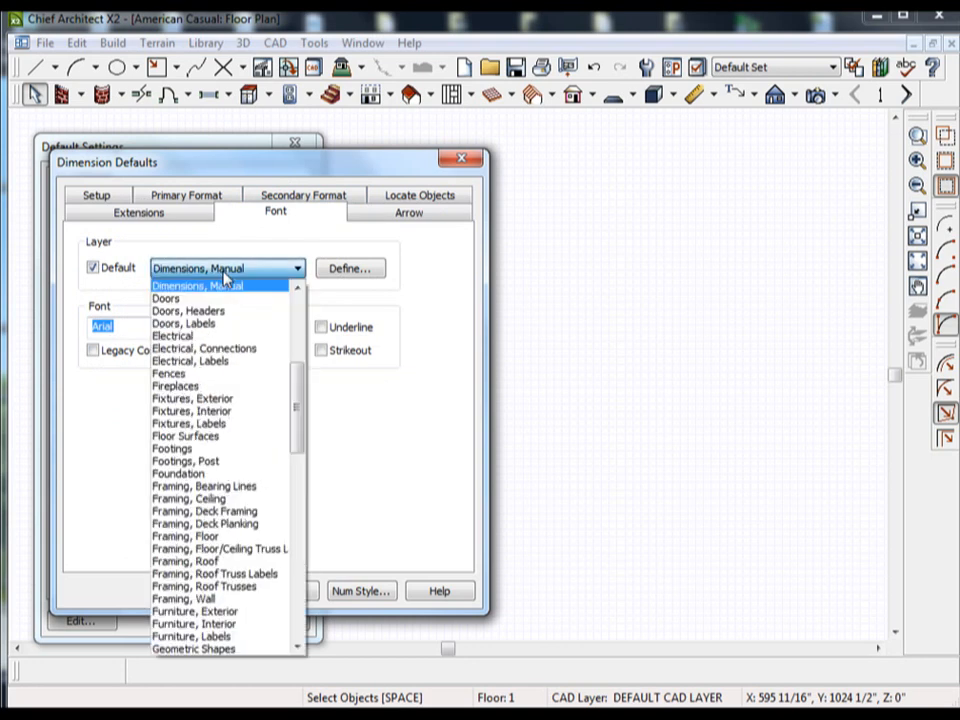
pyautogui.click(226, 276)
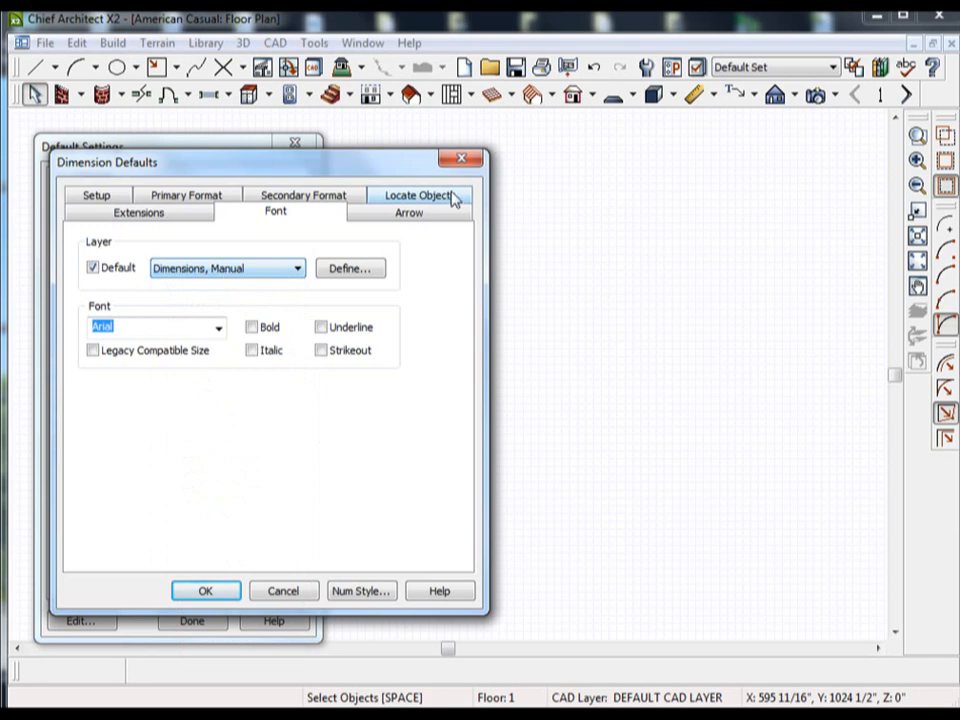
# Change the arrow type of the default dimensions to a small, narrow filled arrowhead.
pyautogui.click(421, 224)
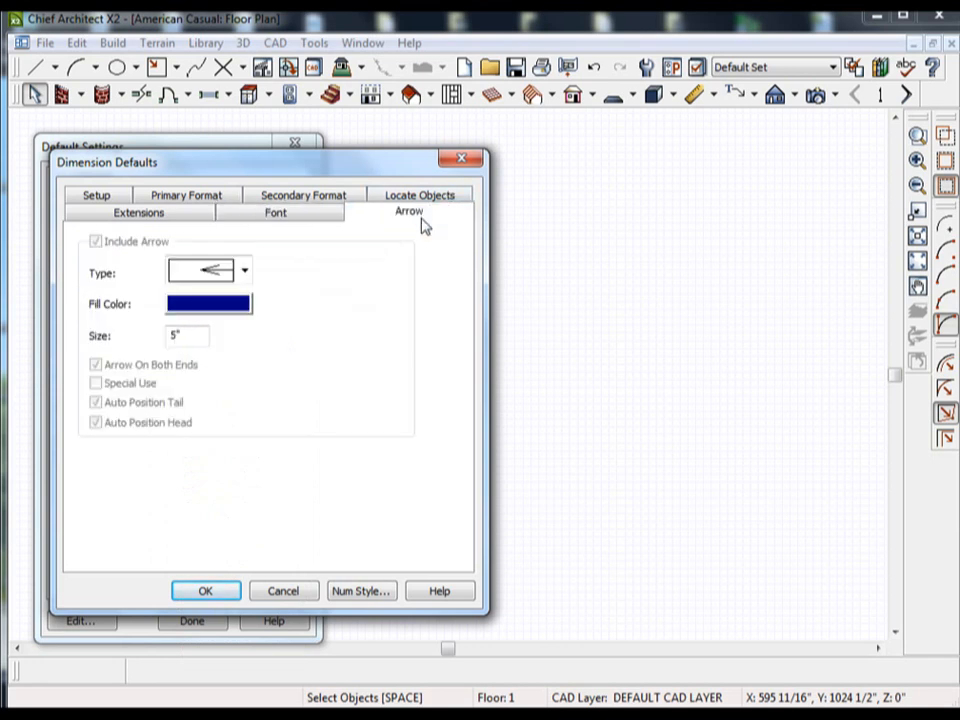
pyautogui.click(244, 272)
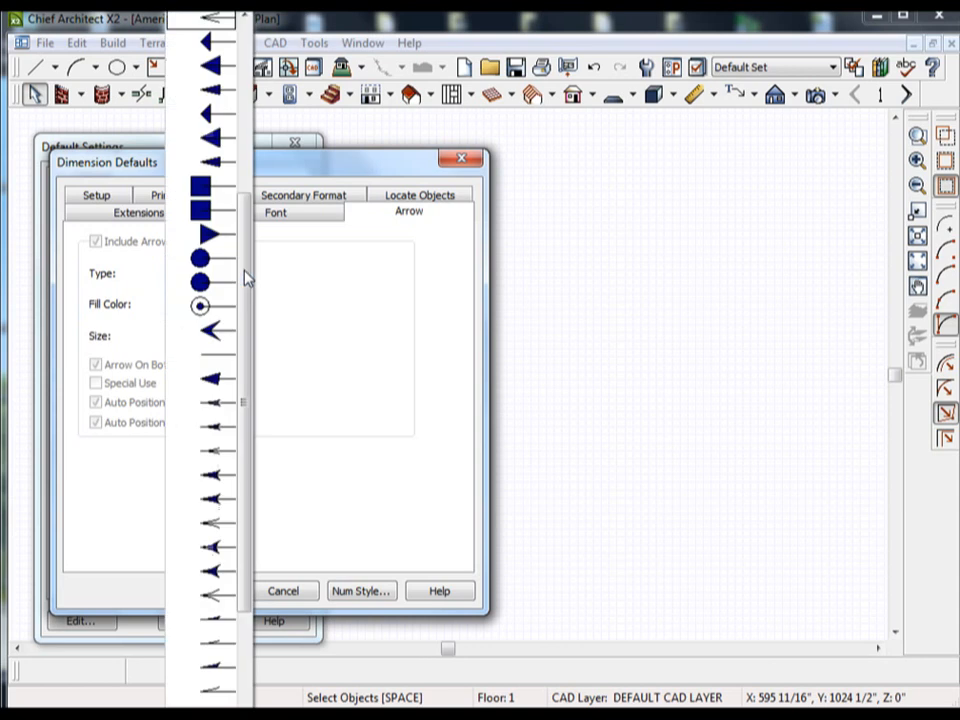
pyautogui.click(225, 405)
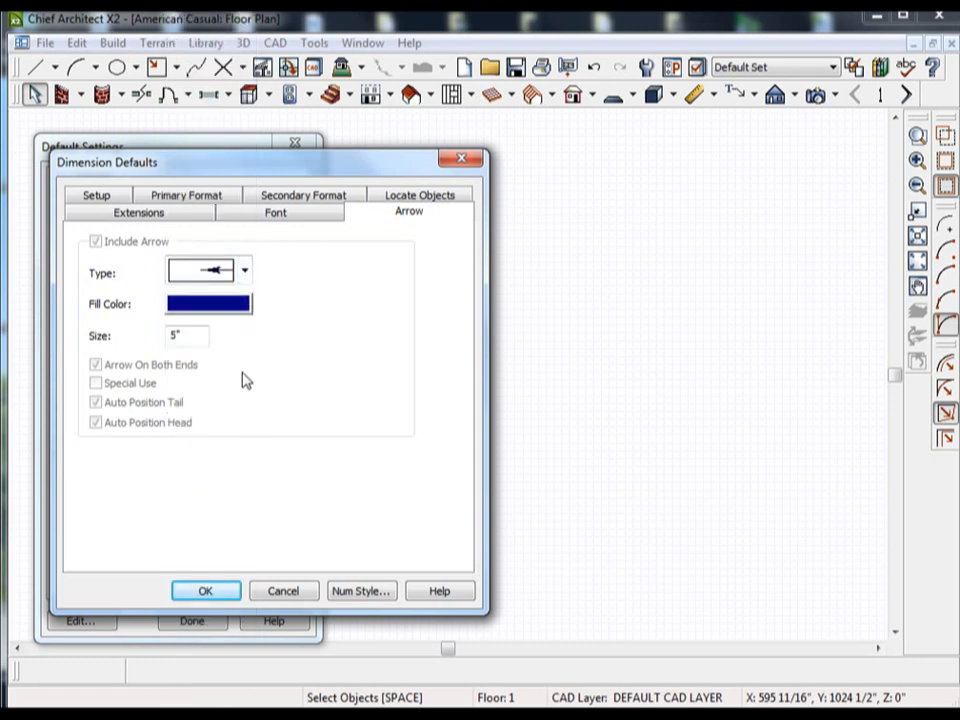
# Check the object location settings for the default dimensions, then accept the dimension defaults and close the default settings.
pyautogui.click(439, 207)
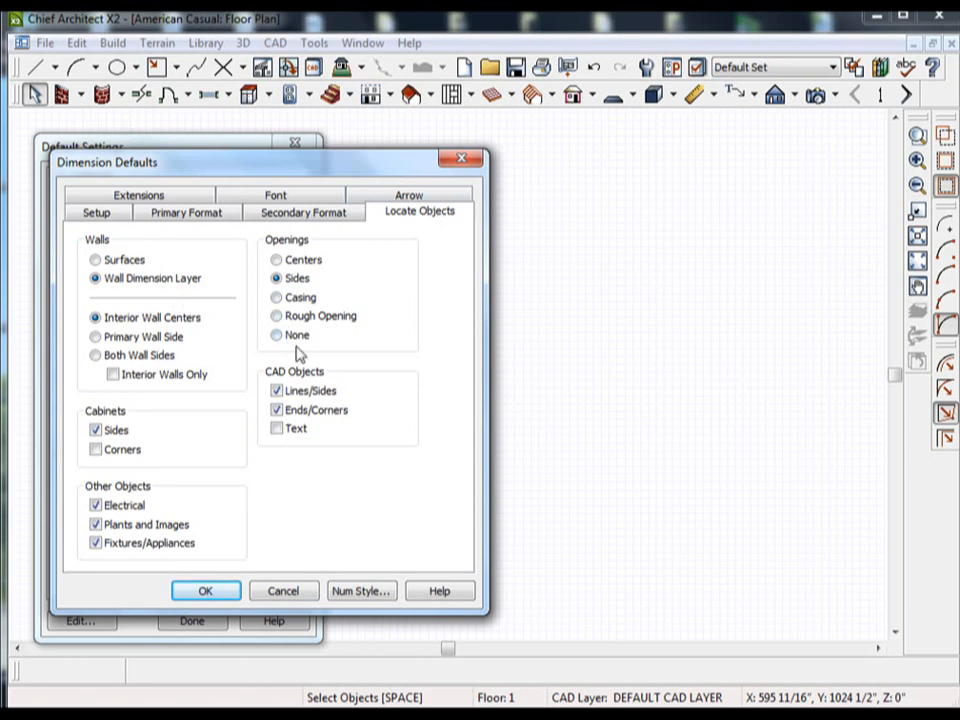
pyautogui.click(206, 591)
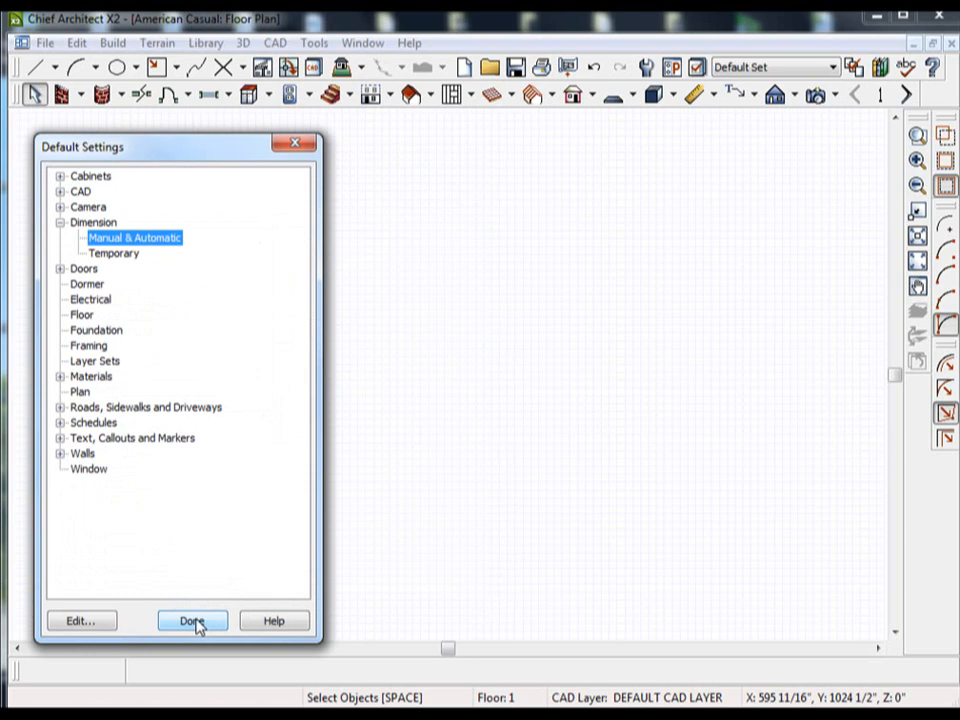
pyautogui.click(192, 621)
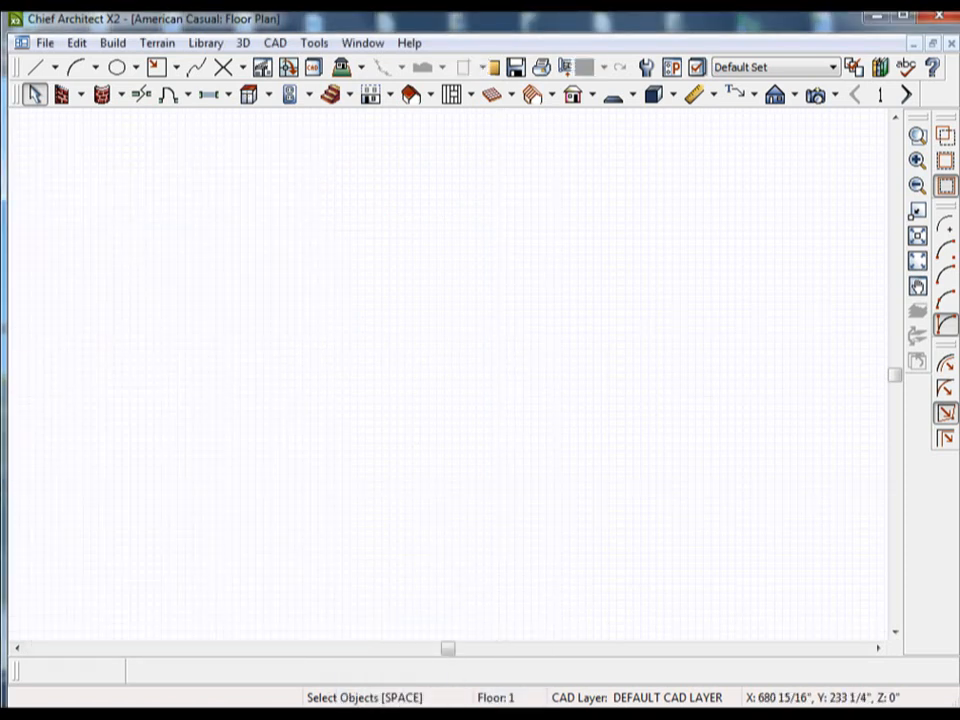
pyautogui.moveTo(448, 714)
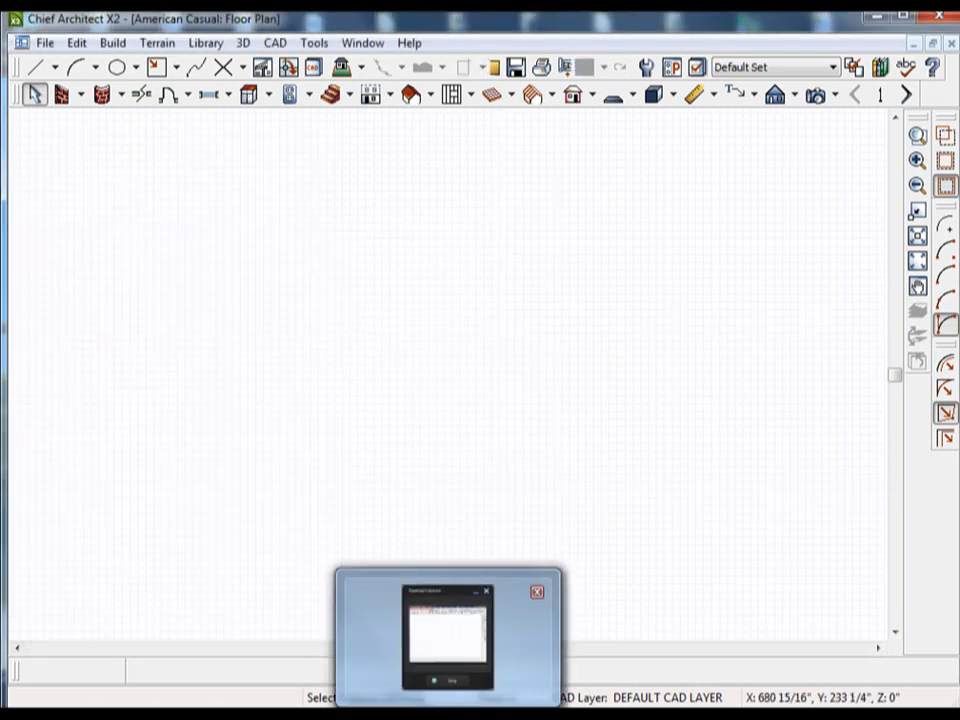
pyautogui.click(470, 681)
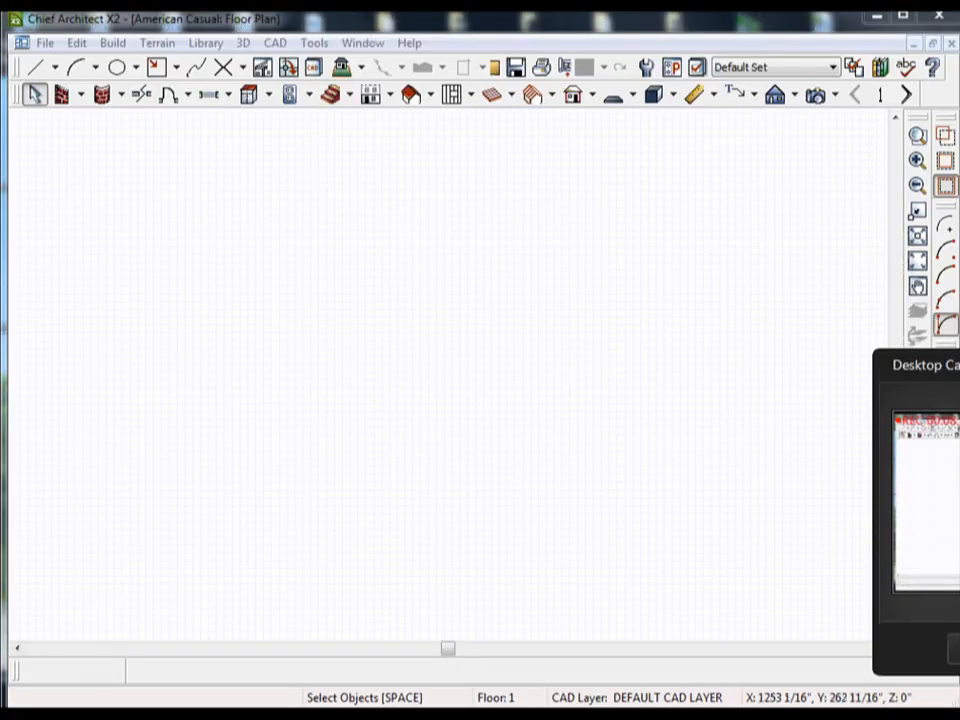